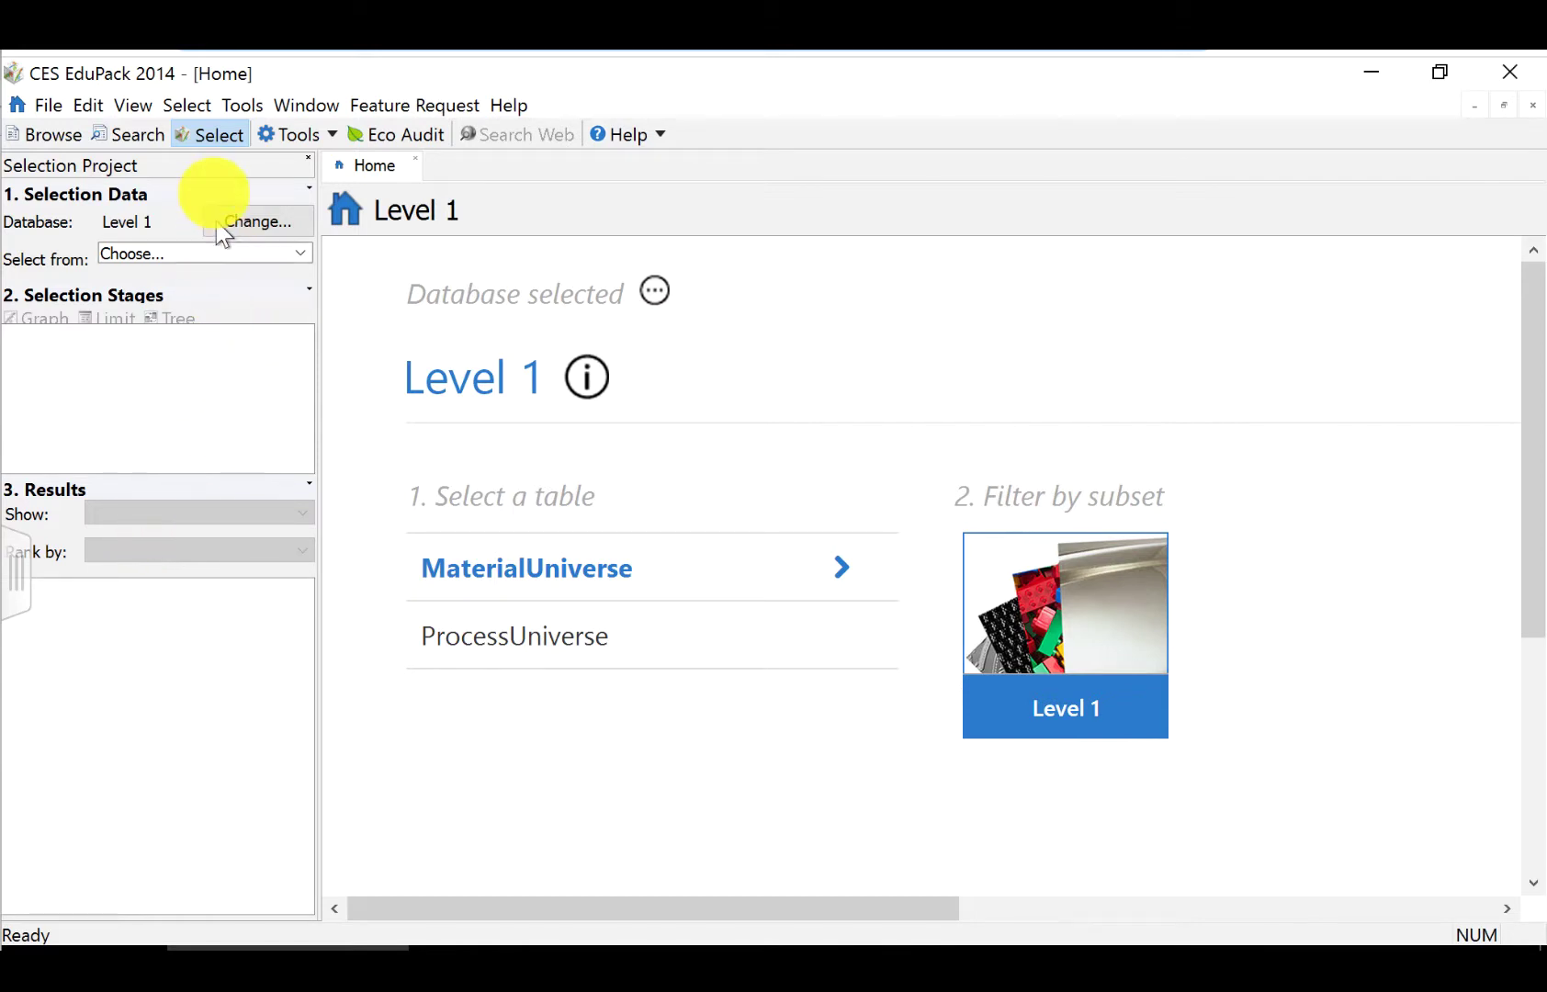
# Select from the MaterialUniverse: Edu Level 1 subset so all 69 materials are listed
pyautogui.click(212, 140)
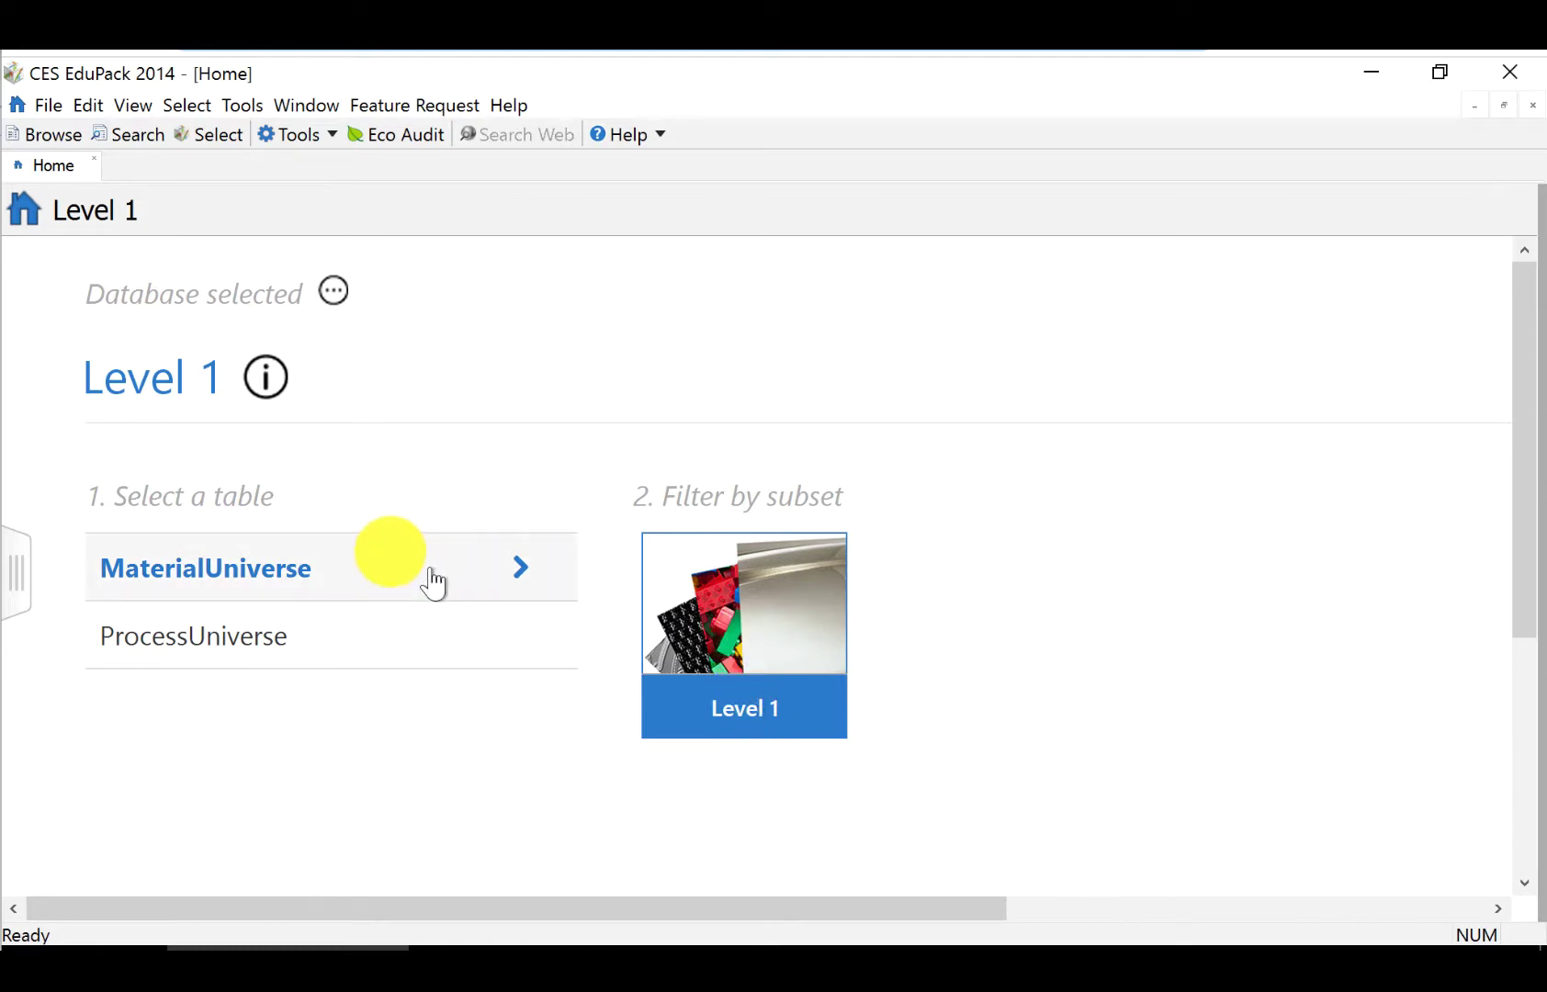
pyautogui.click(737, 592)
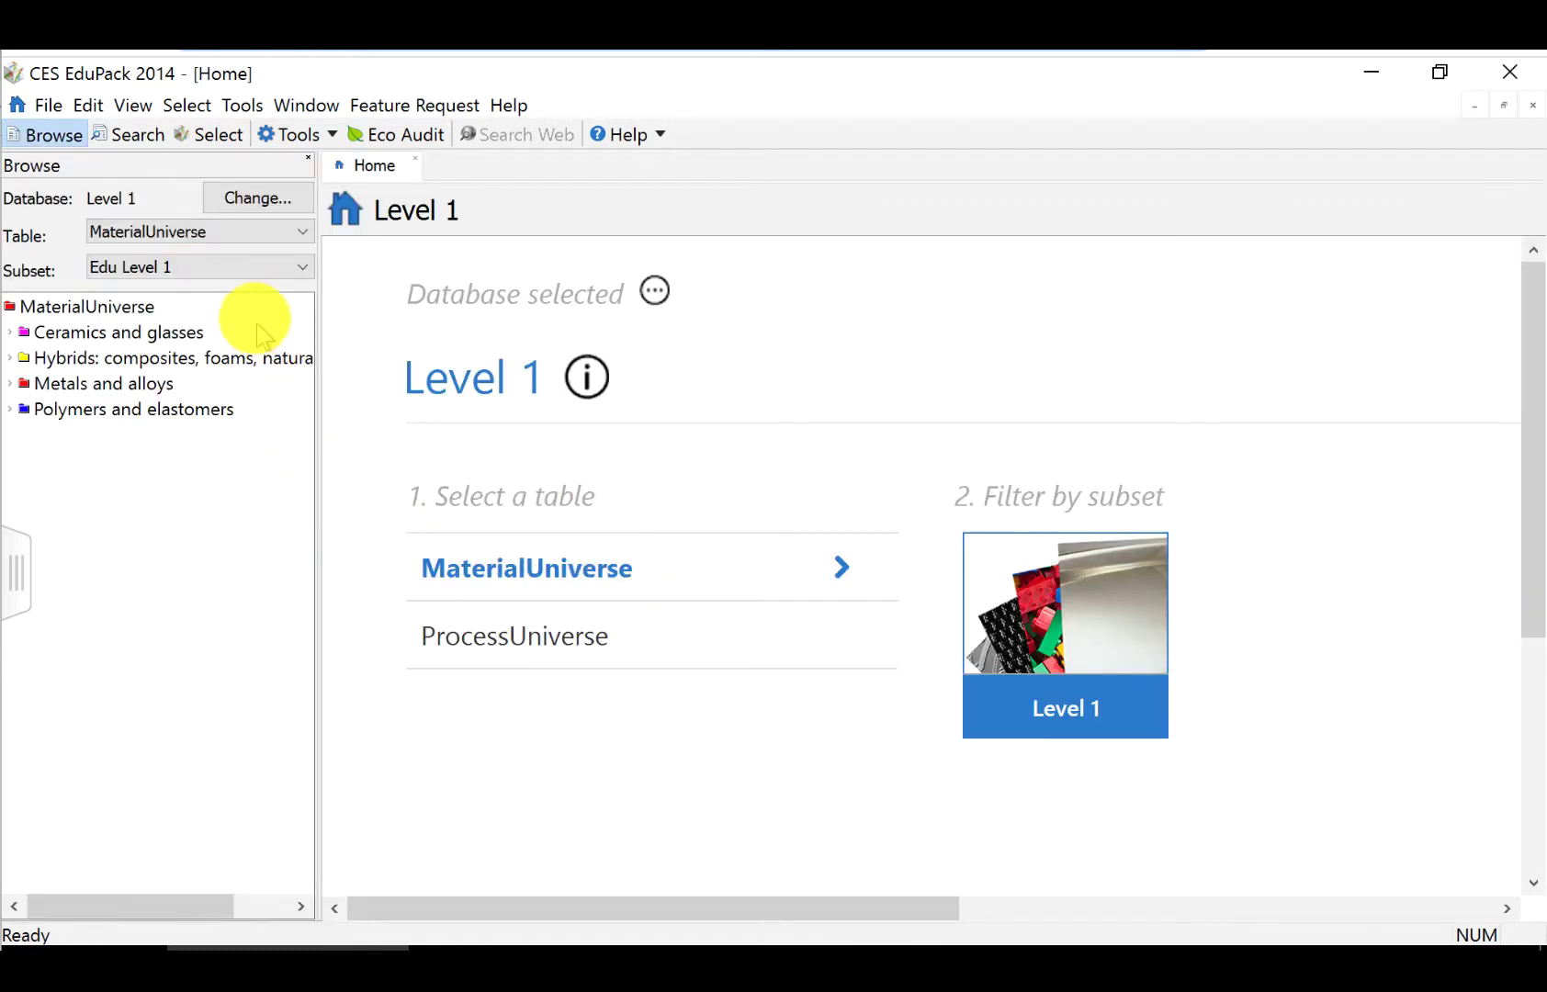
pyautogui.click(221, 146)
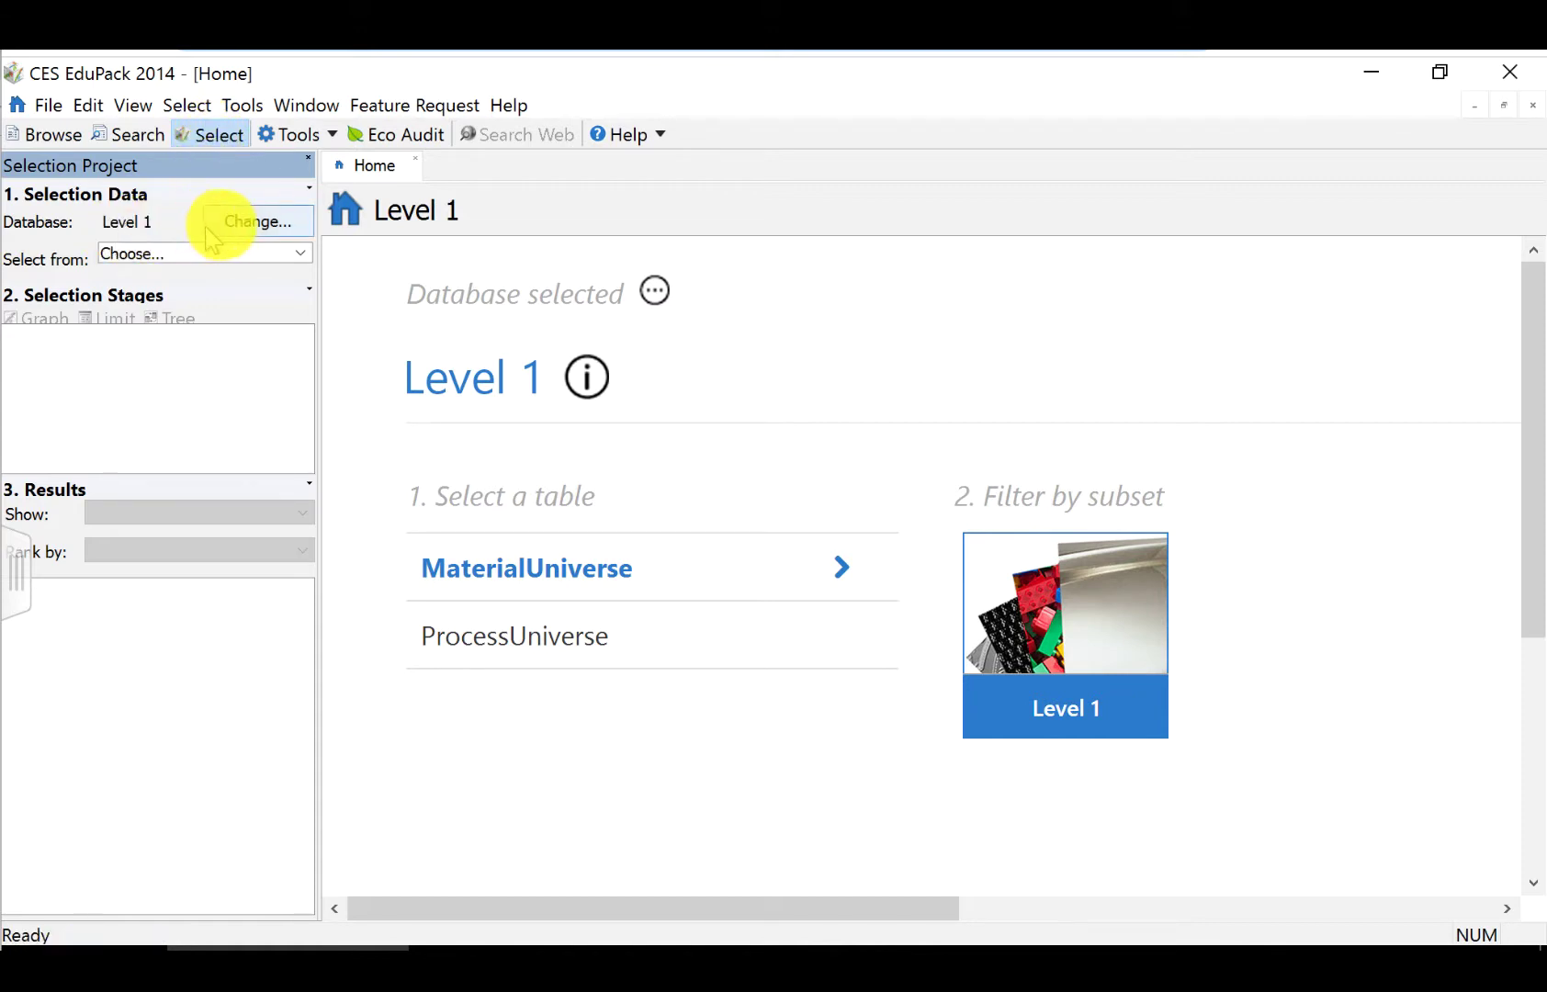
pyautogui.click(180, 253)
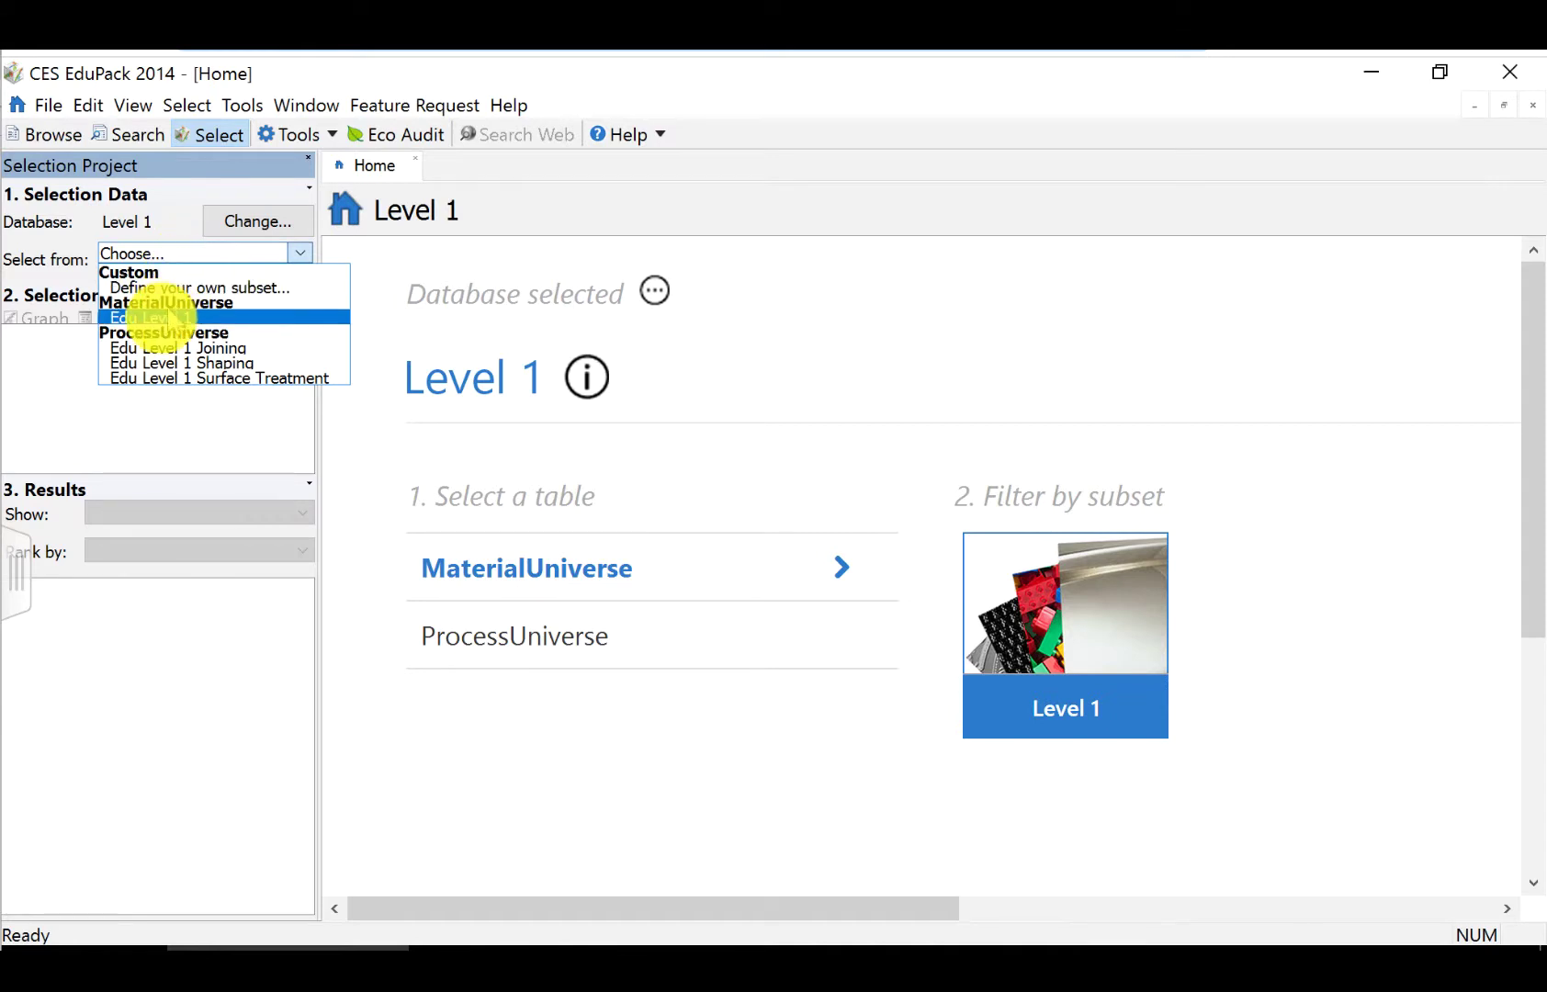
pyautogui.click(168, 317)
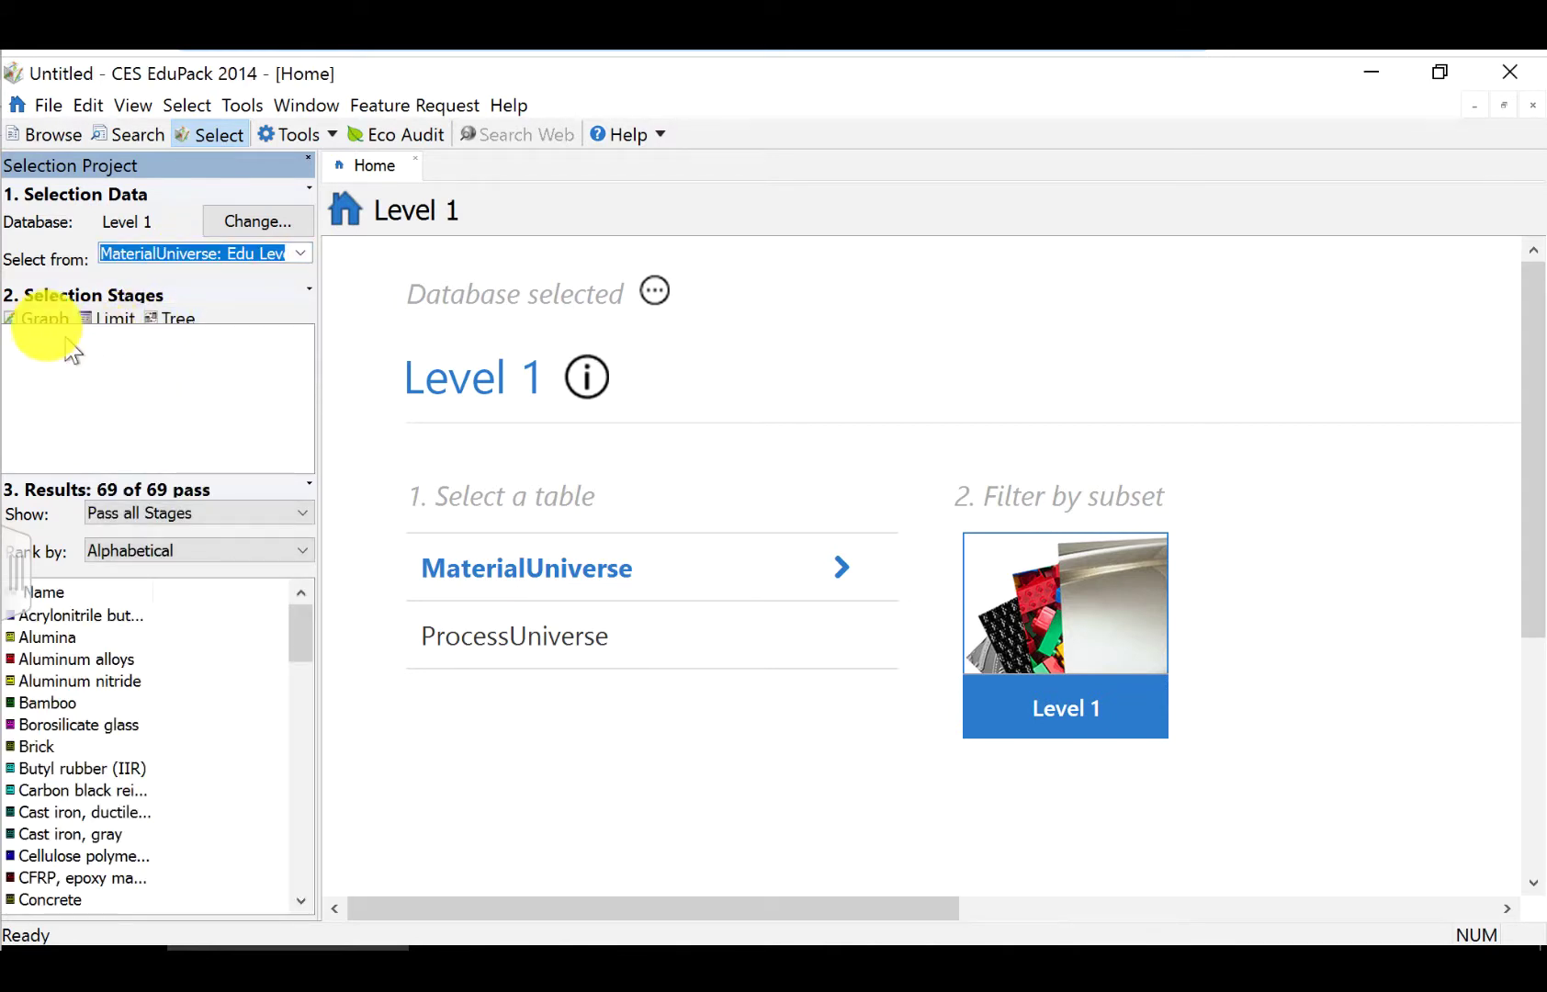
# Start a new Graph selection stage, opening the wizard on its Y-Axis tab
pyautogui.click(35, 318)
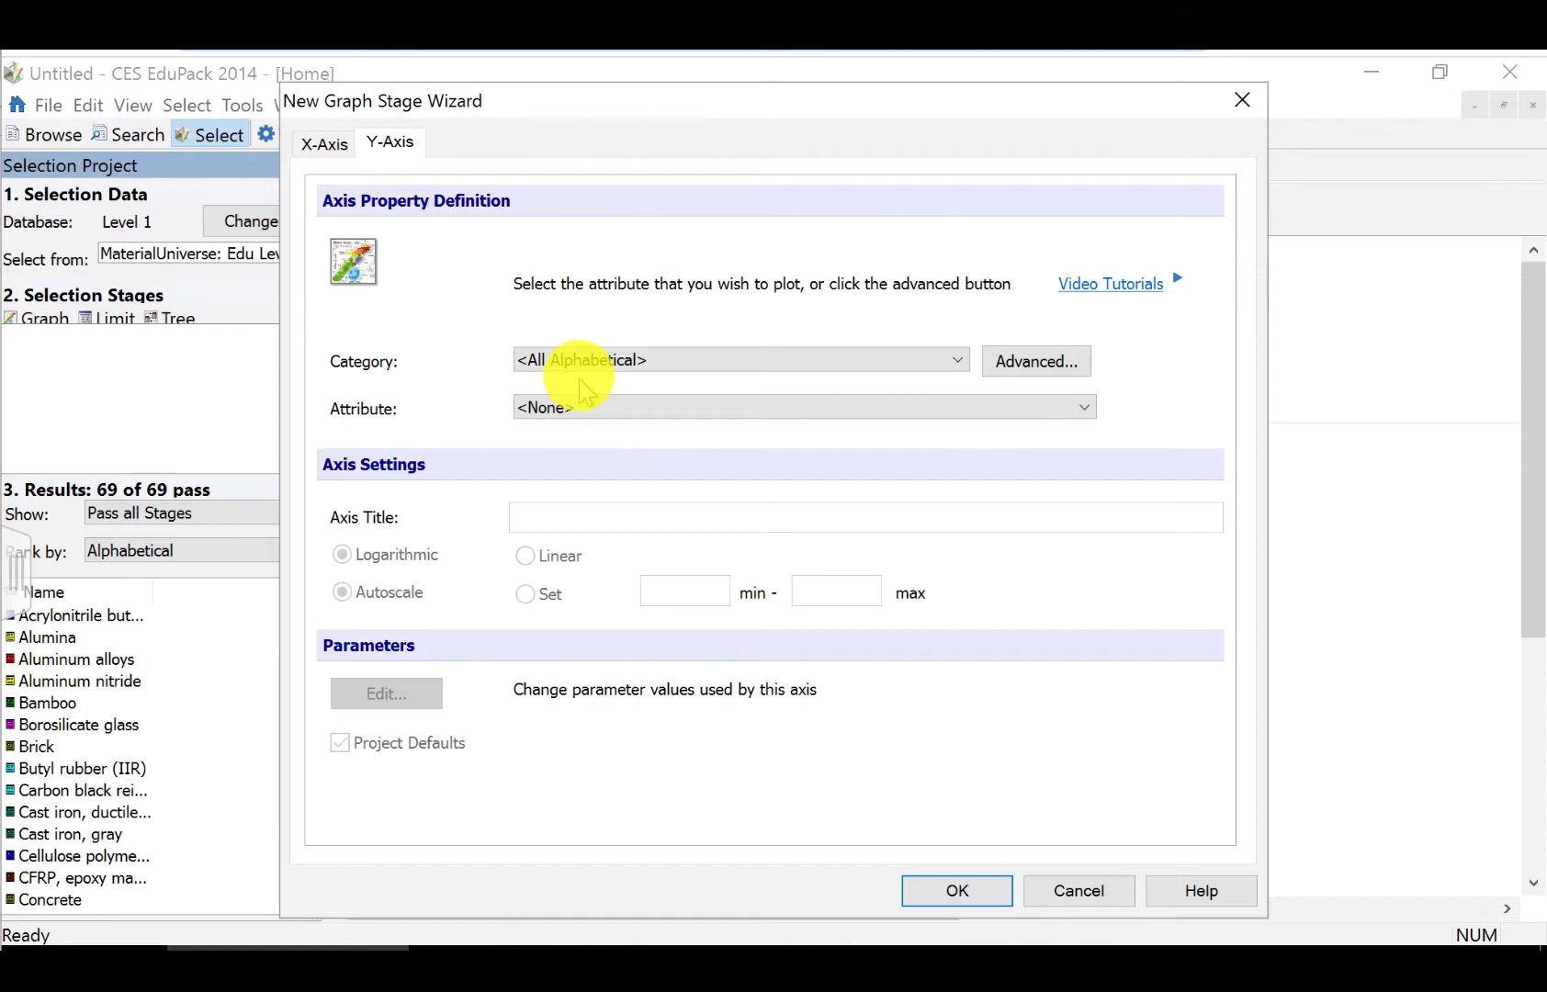
# Insert Young's modulus into the advanced Y-axis expression
pyautogui.click(1053, 372)
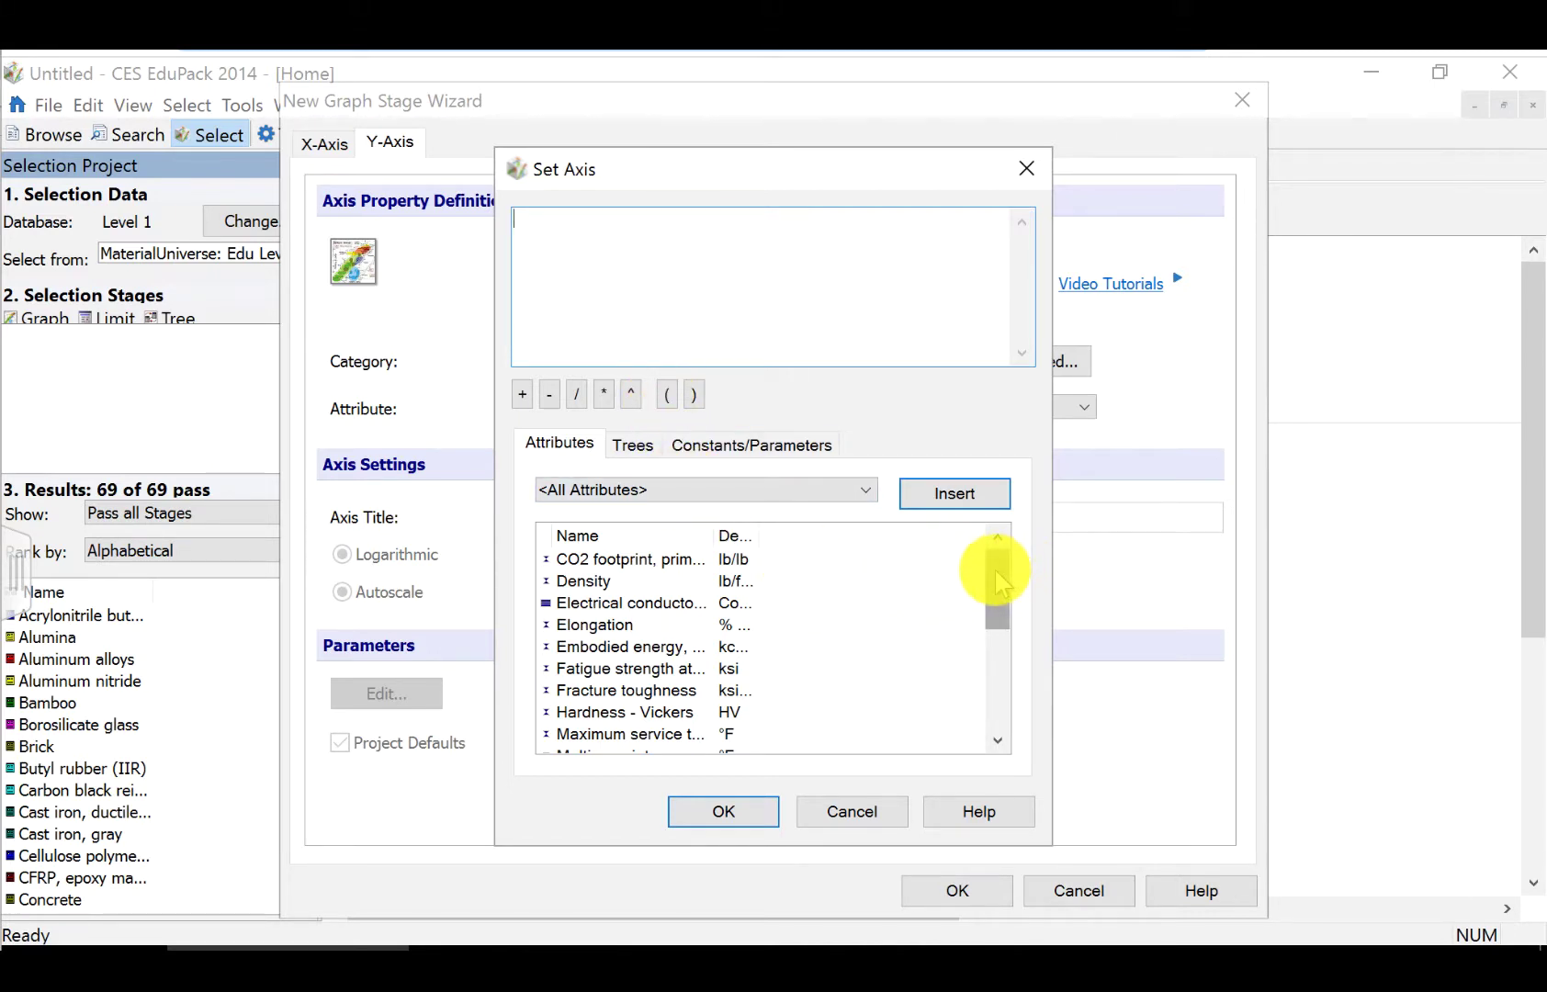
pyautogui.moveTo(996, 570); pyautogui.dragTo(996, 692)
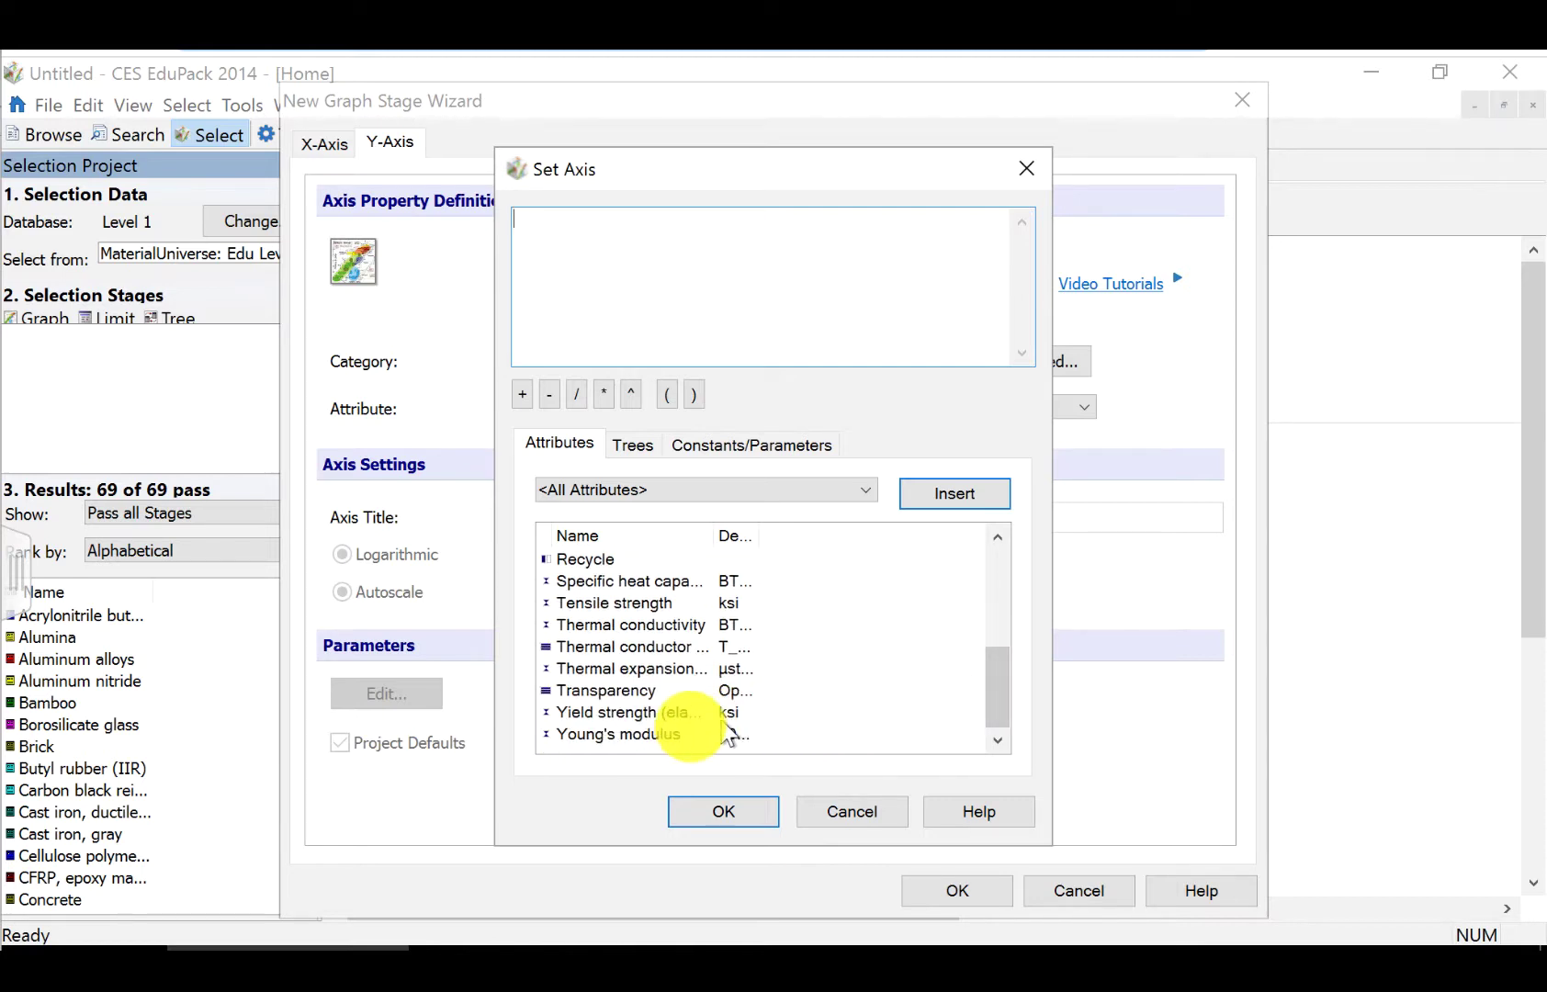
pyautogui.click(691, 739)
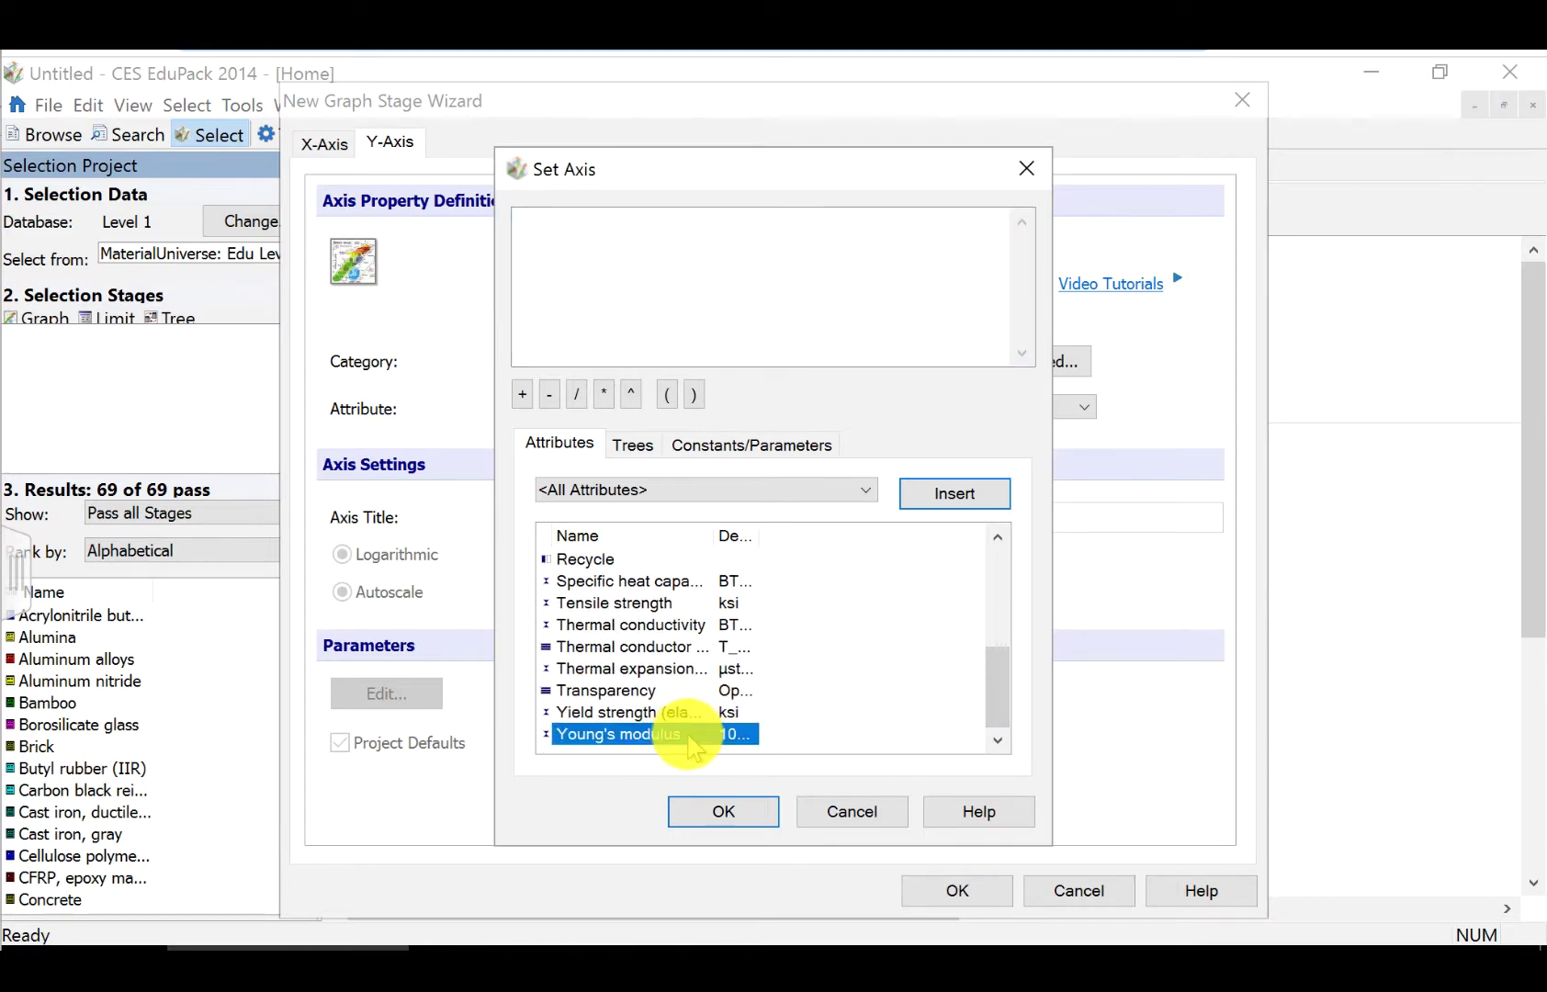
pyautogui.doubleClick(690, 739)
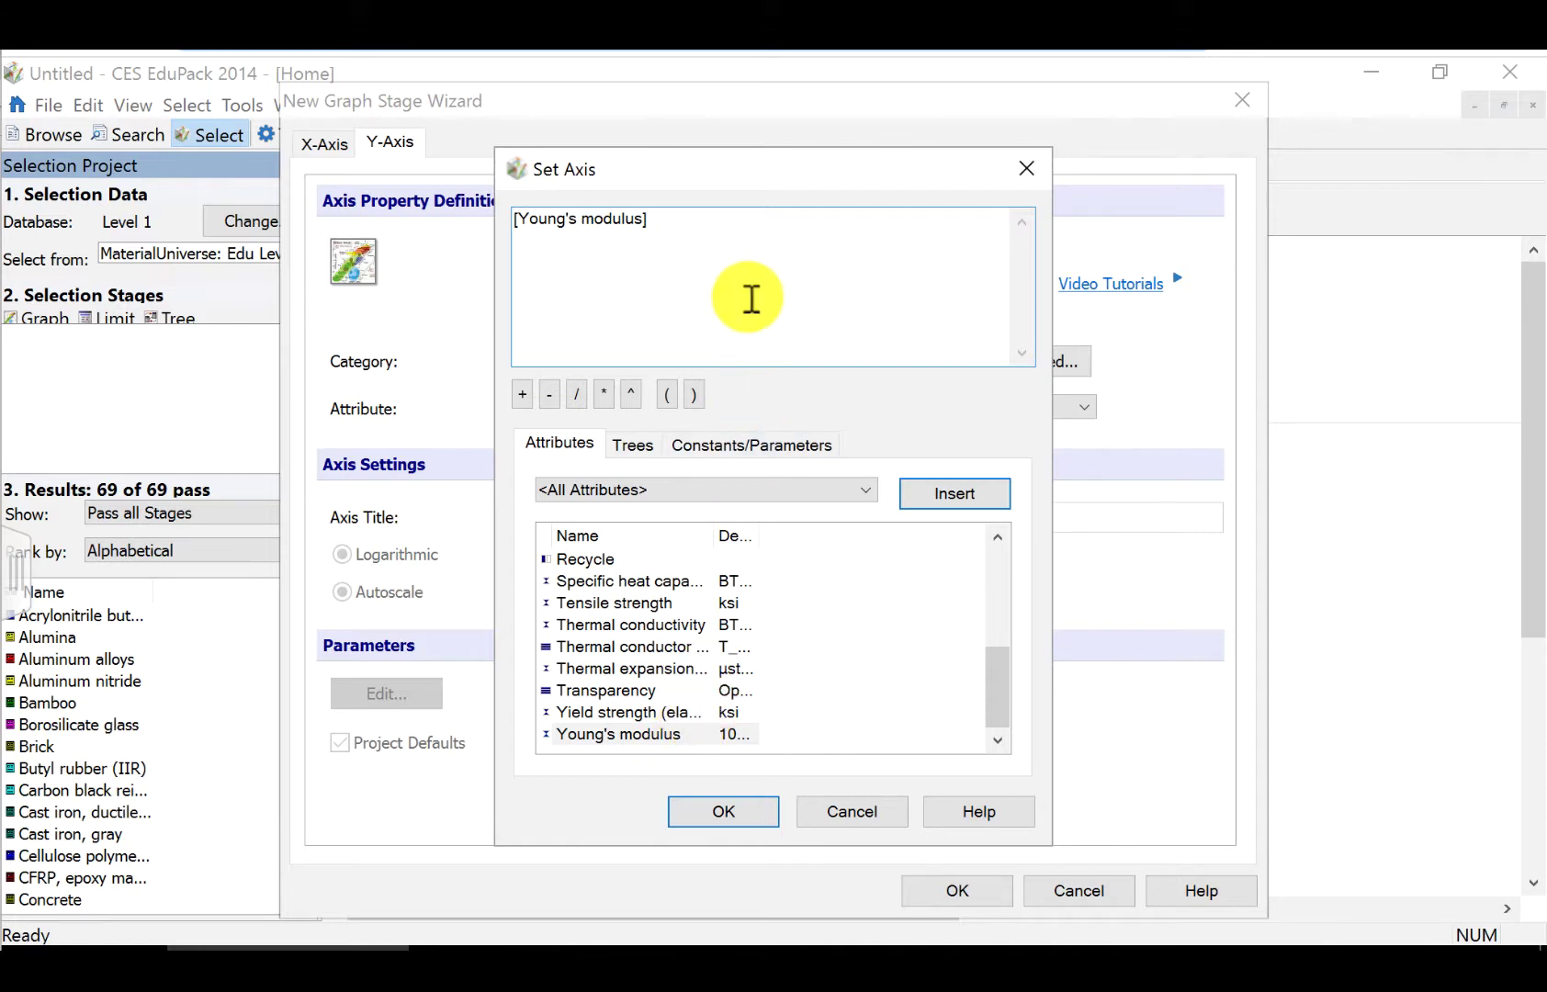
# Raise Young's modulus to the power 0.5 and add a division operator
pyautogui.click(673, 240)
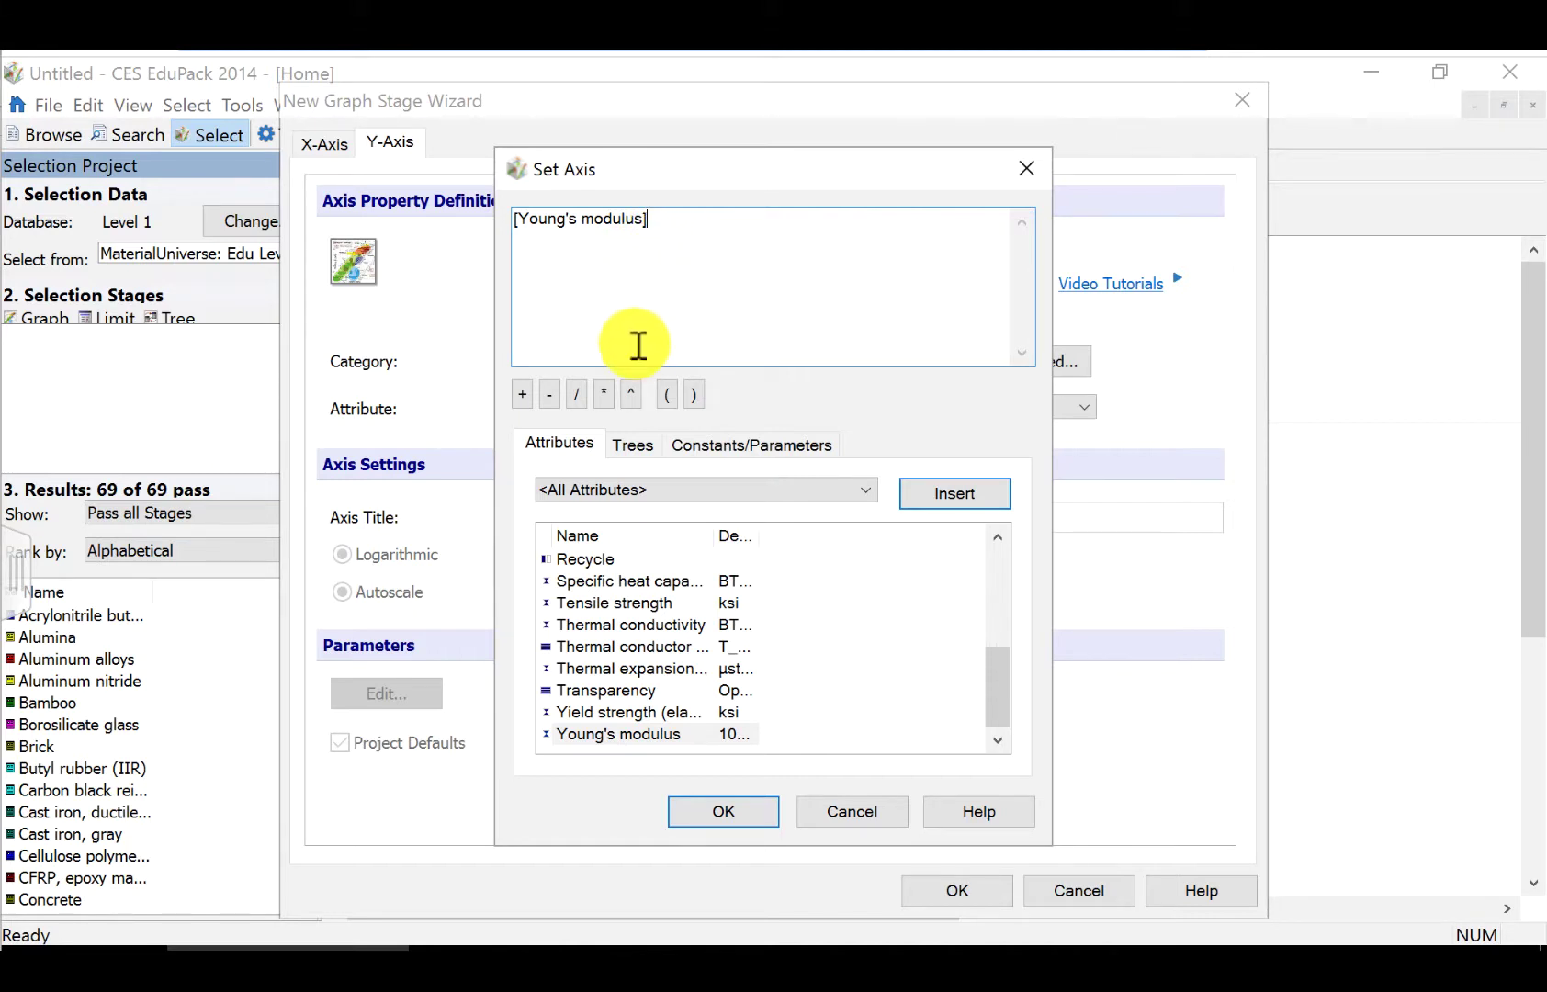
pyautogui.click(631, 397)
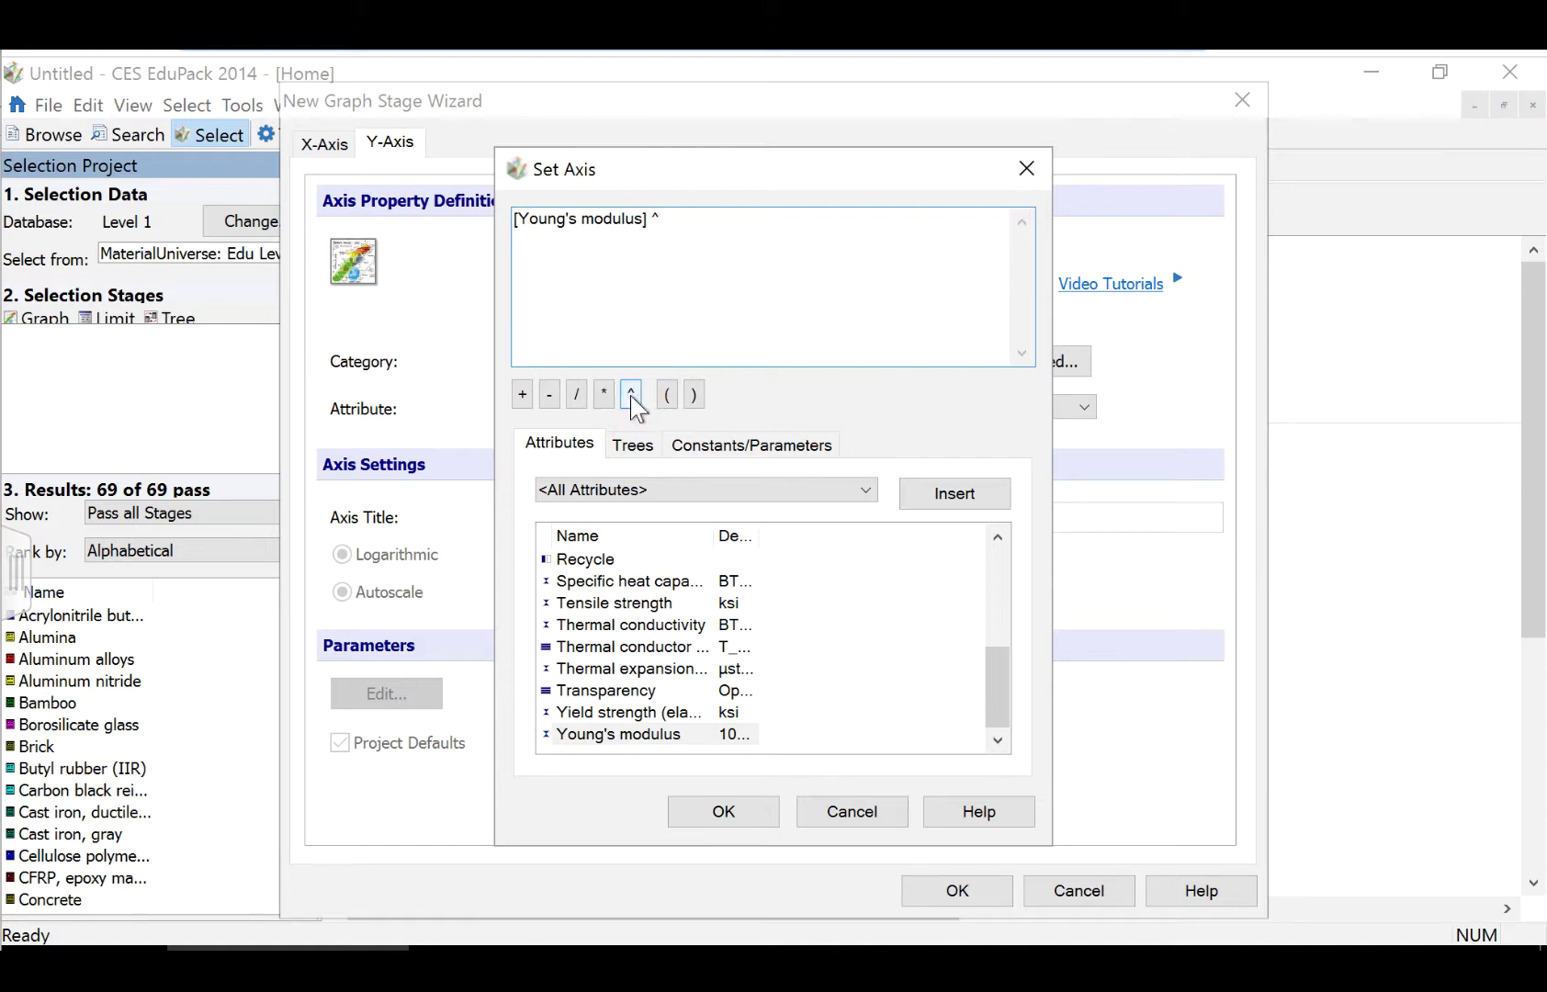
pyautogui.write(' 0.5')
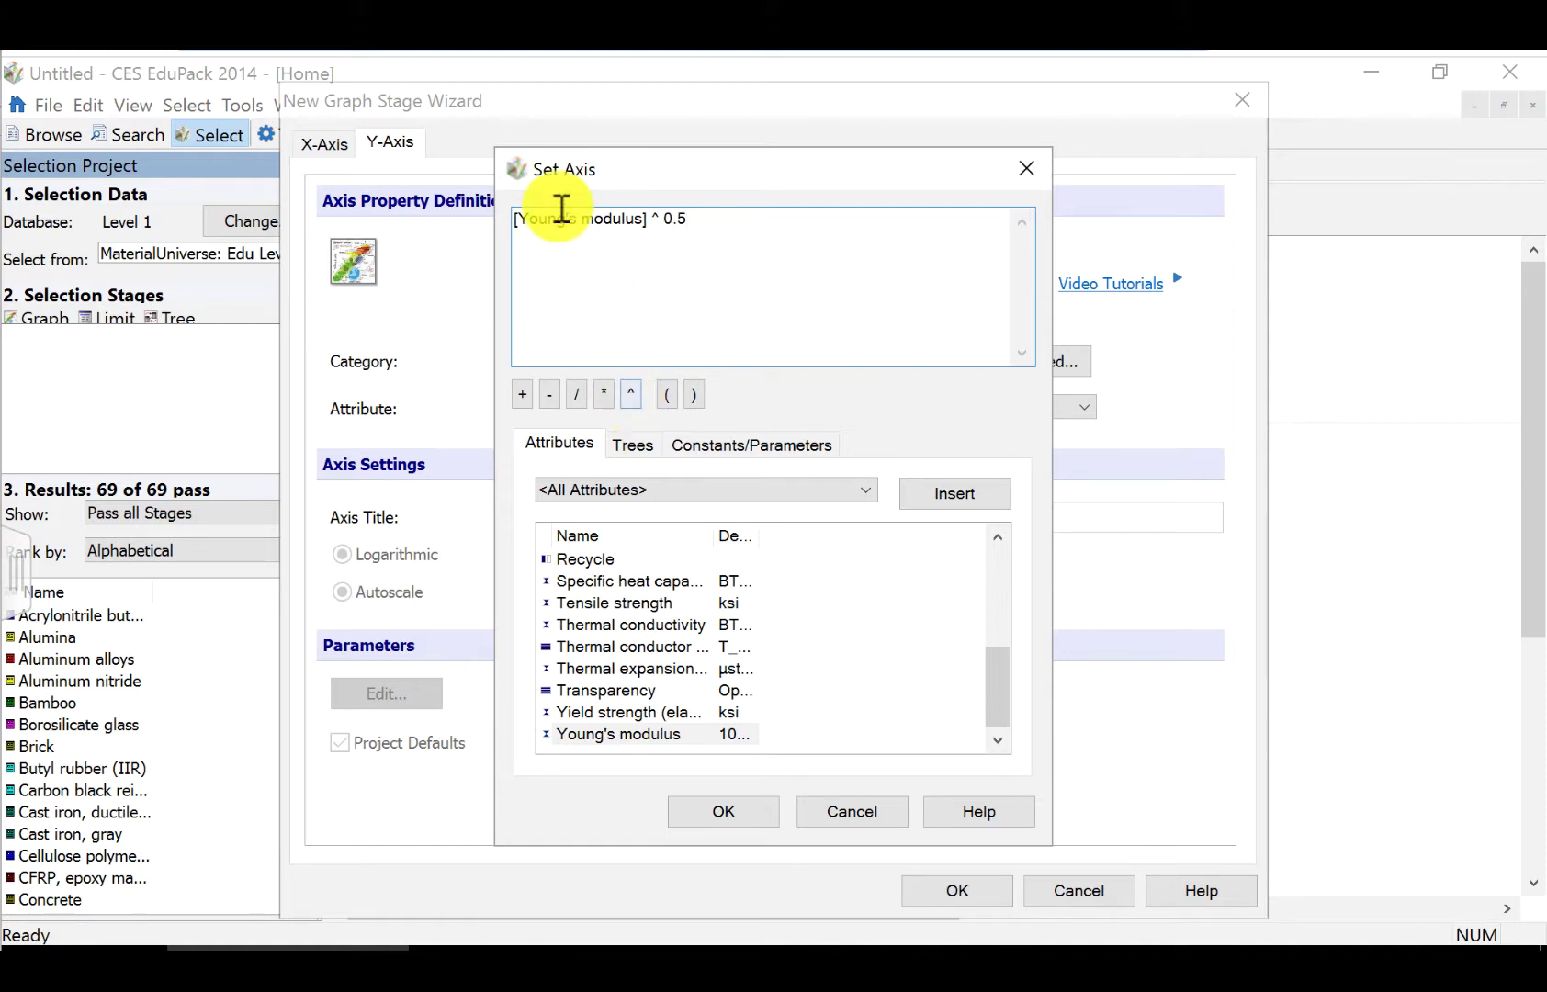
pyautogui.click(576, 393)
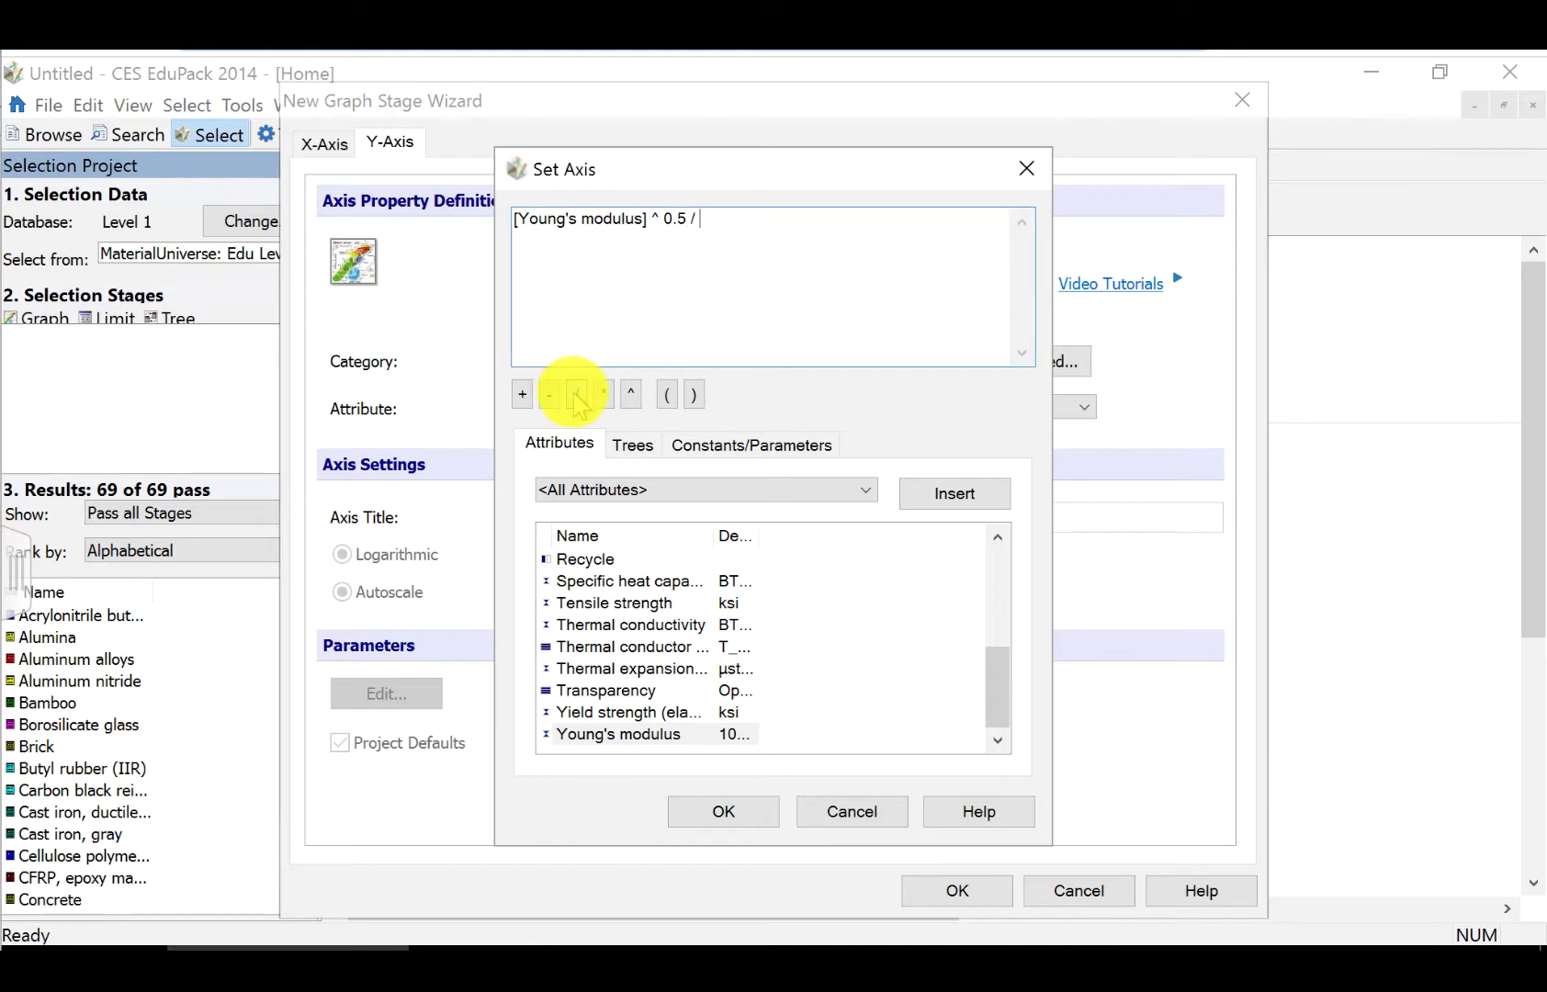
pyautogui.moveTo(1002, 675); pyautogui.dragTo(1001, 632)
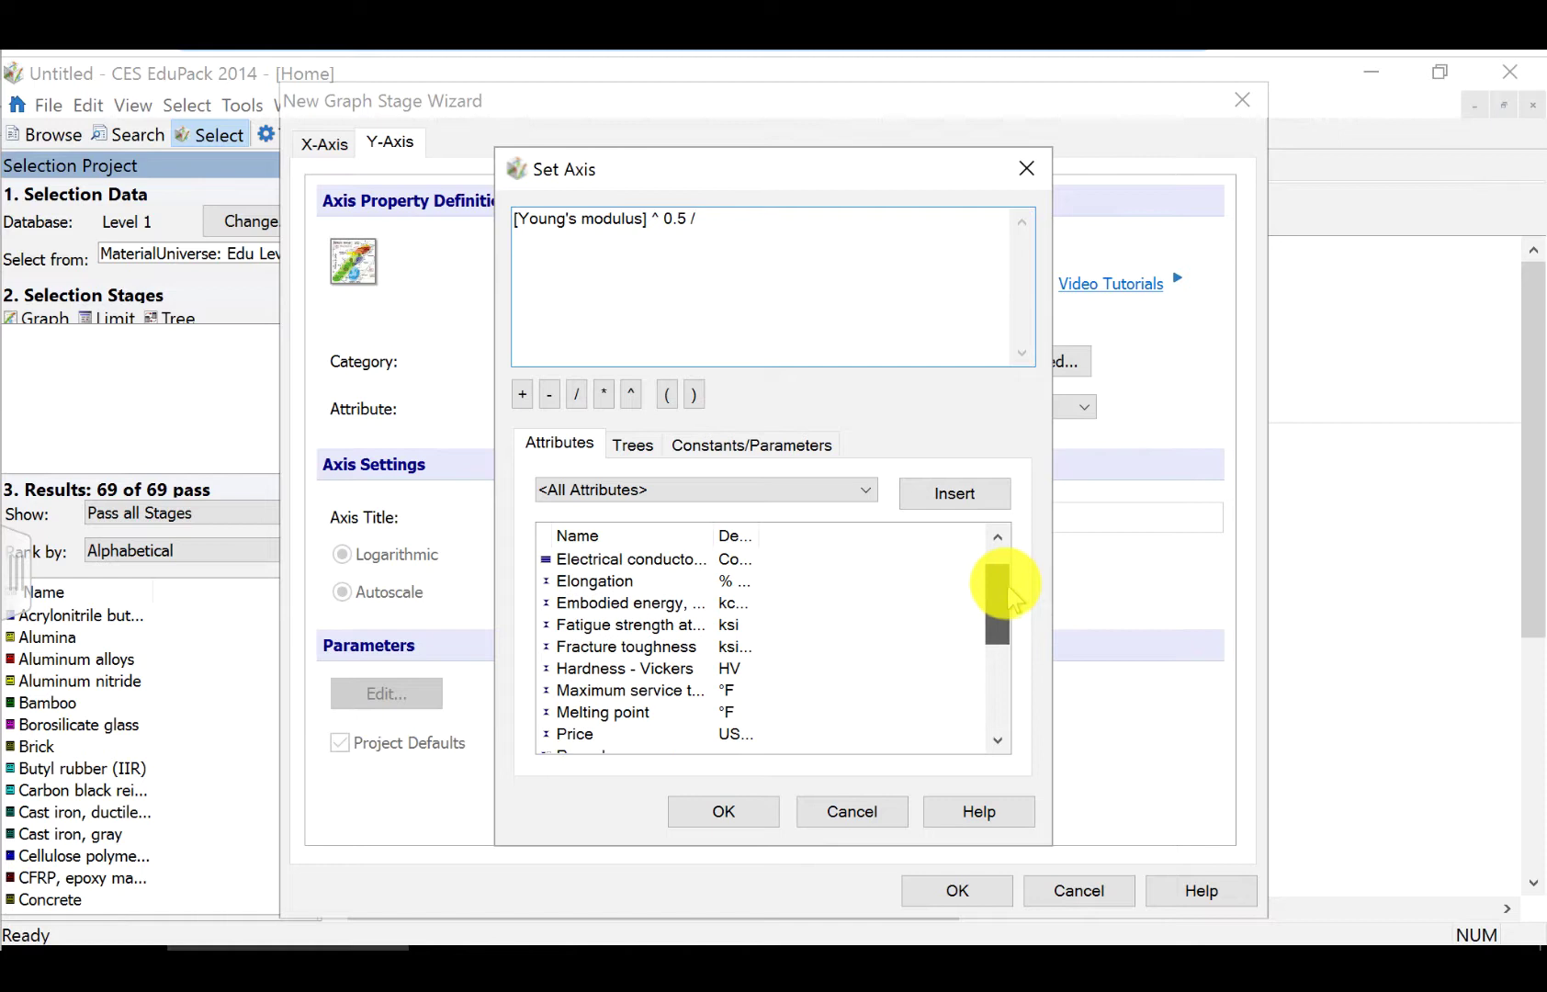
pyautogui.moveTo(1001, 632); pyautogui.dragTo(1001, 584)
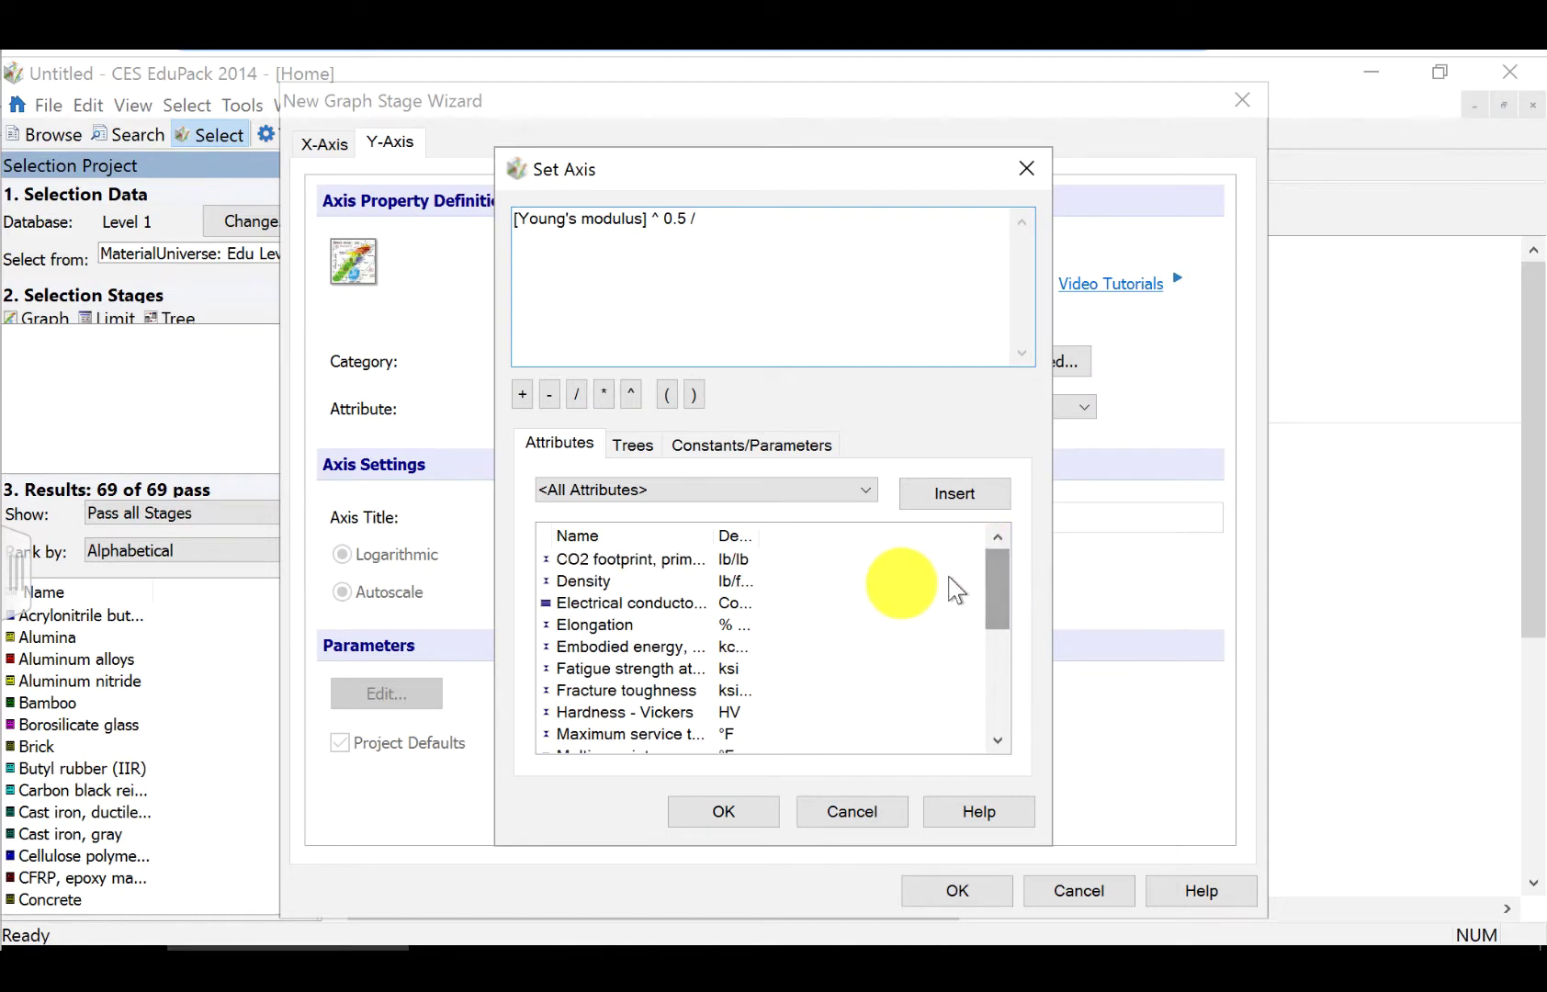
# Add Density as the divisor and accept the Y-axis expression Young's modulus ^ 0.5 / Density
pyautogui.click(664, 583)
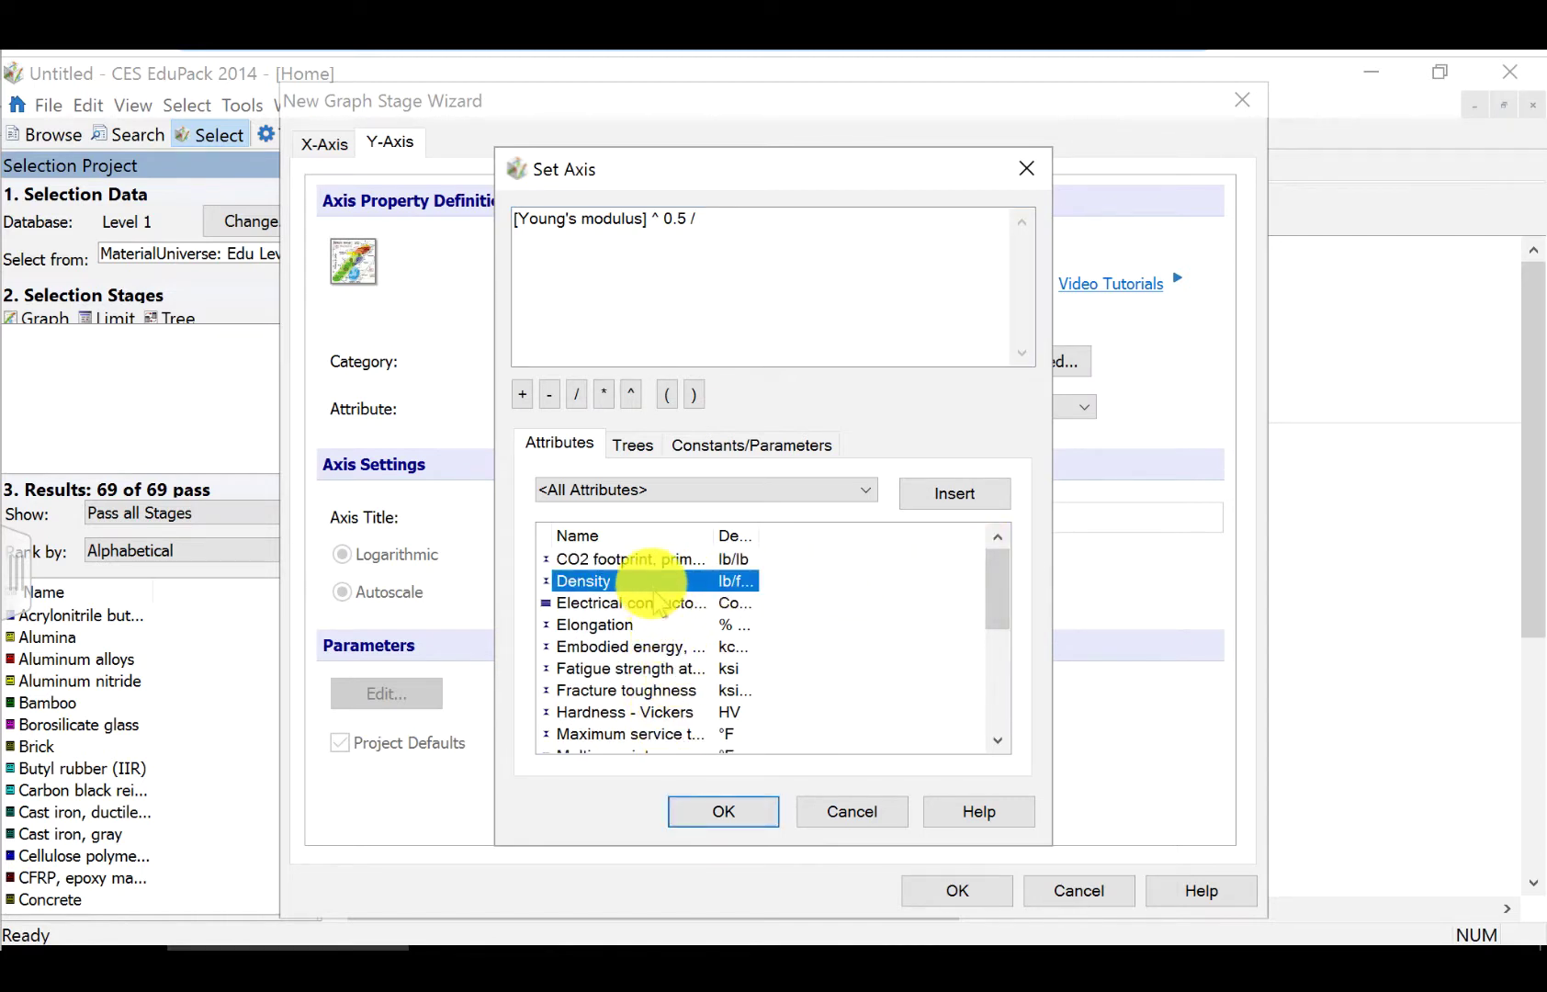
pyautogui.doubleClick(648, 582)
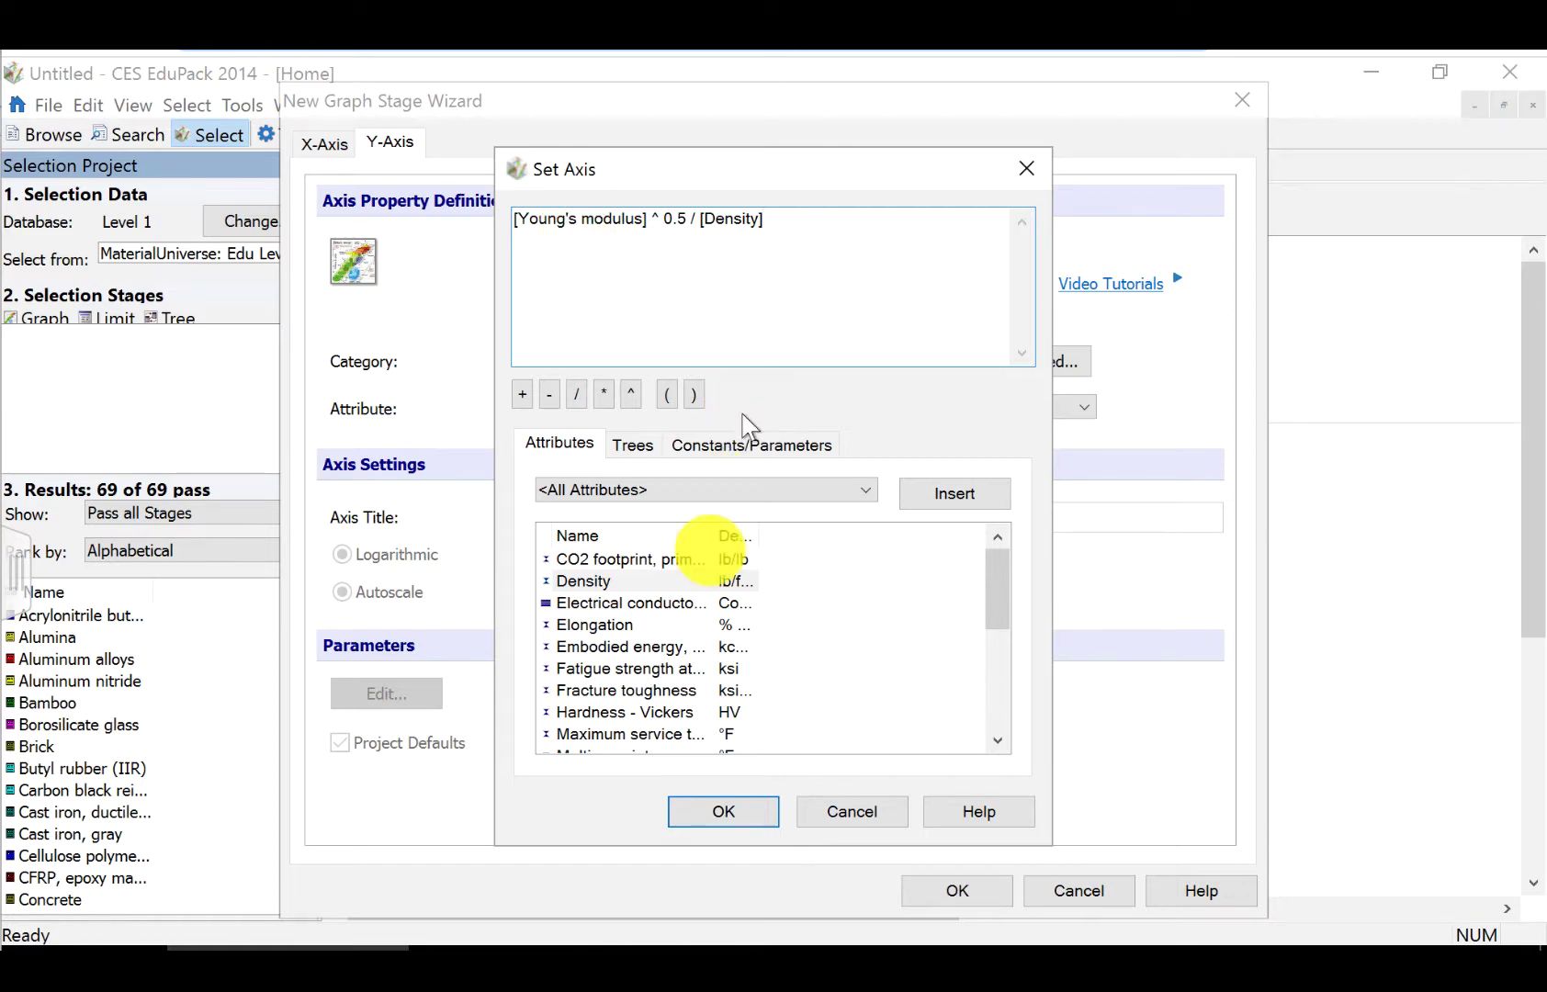
pyautogui.click(708, 827)
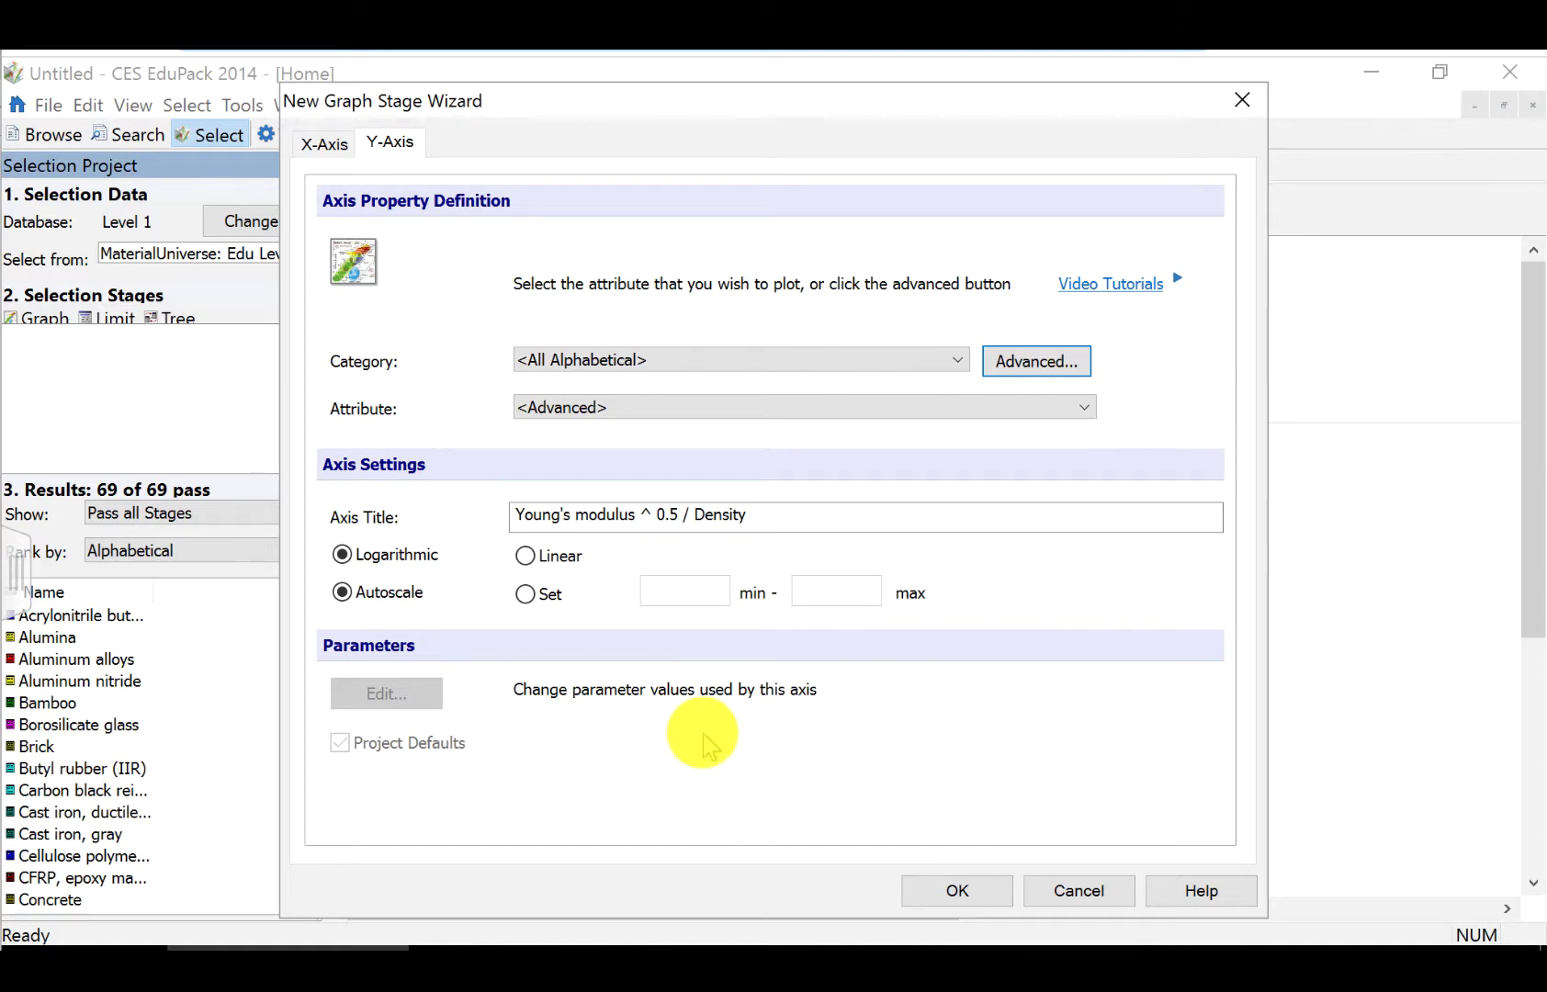
# Plot the bar chart and label the top CFRP bar and the low Polyurethane bar
pyautogui.click(963, 891)
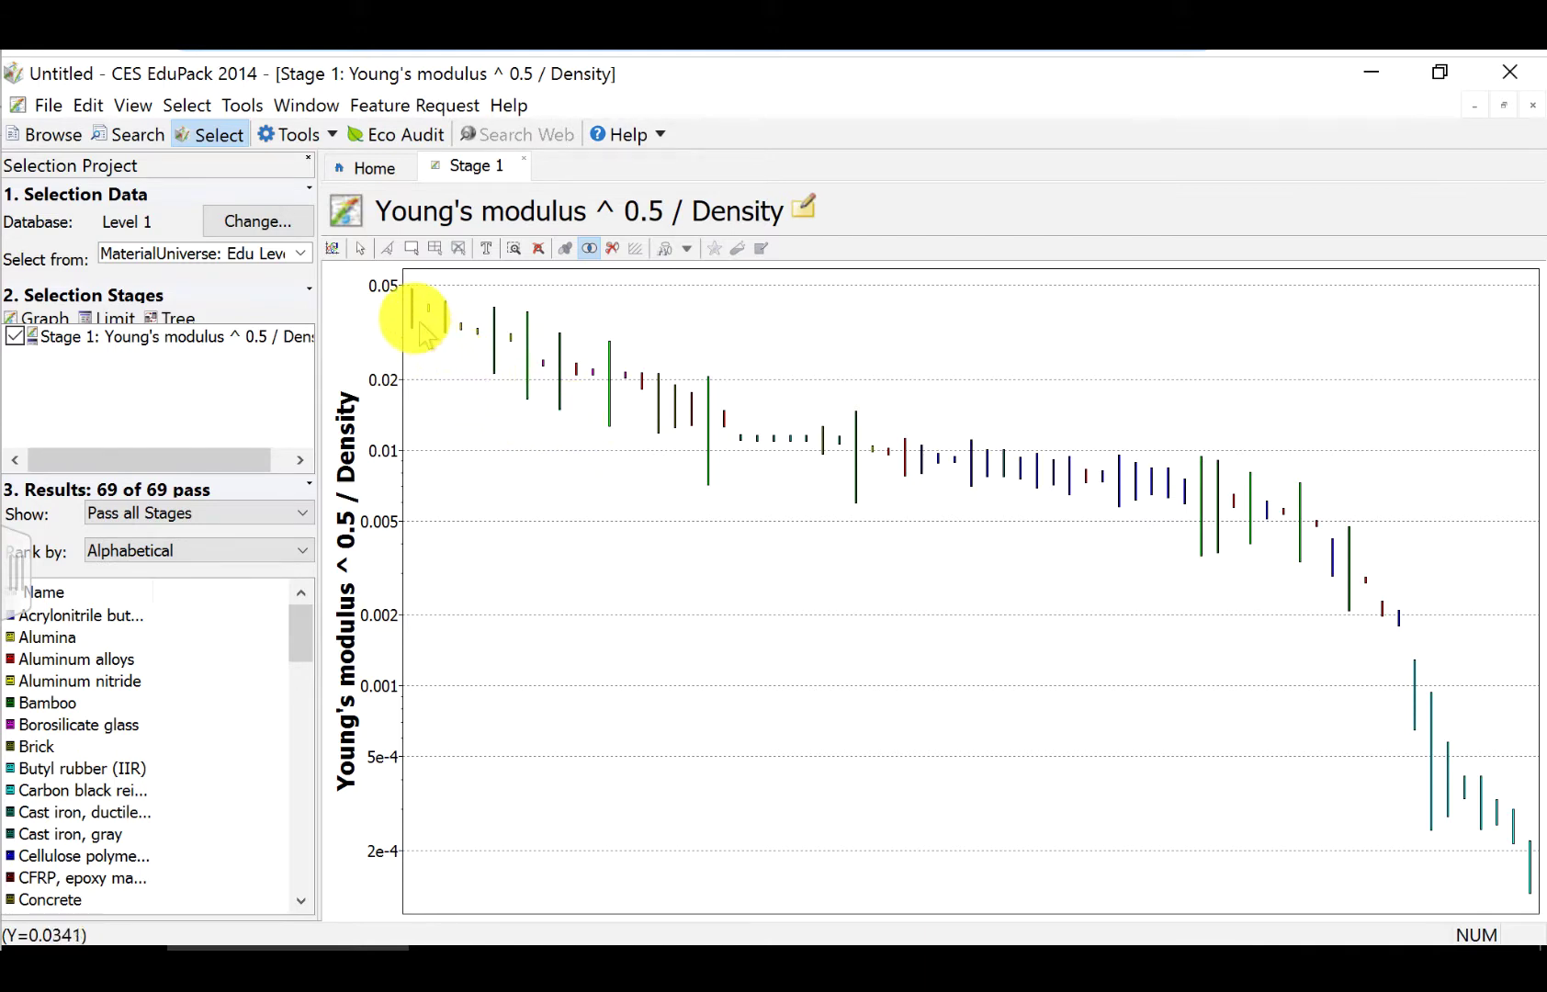
pyautogui.click(413, 323)
pyautogui.moveTo(413, 324); pyautogui.dragTo(624, 298)
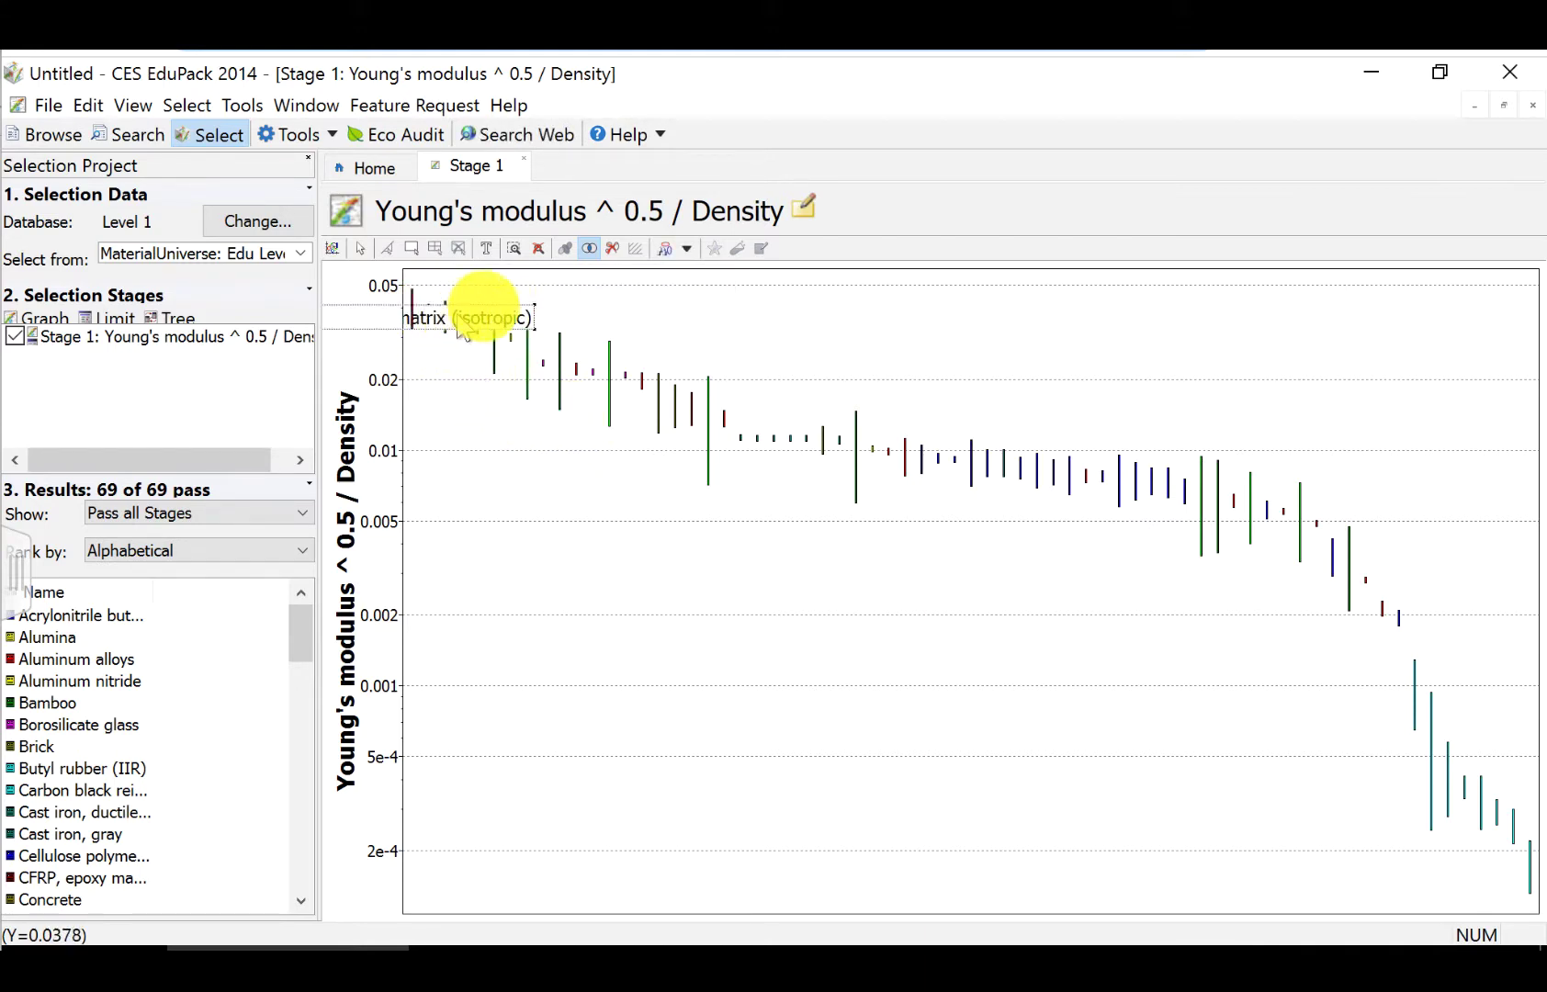
pyautogui.moveTo(619, 288); pyautogui.dragTo(620, 284)
pyautogui.doubleClick(620, 283)
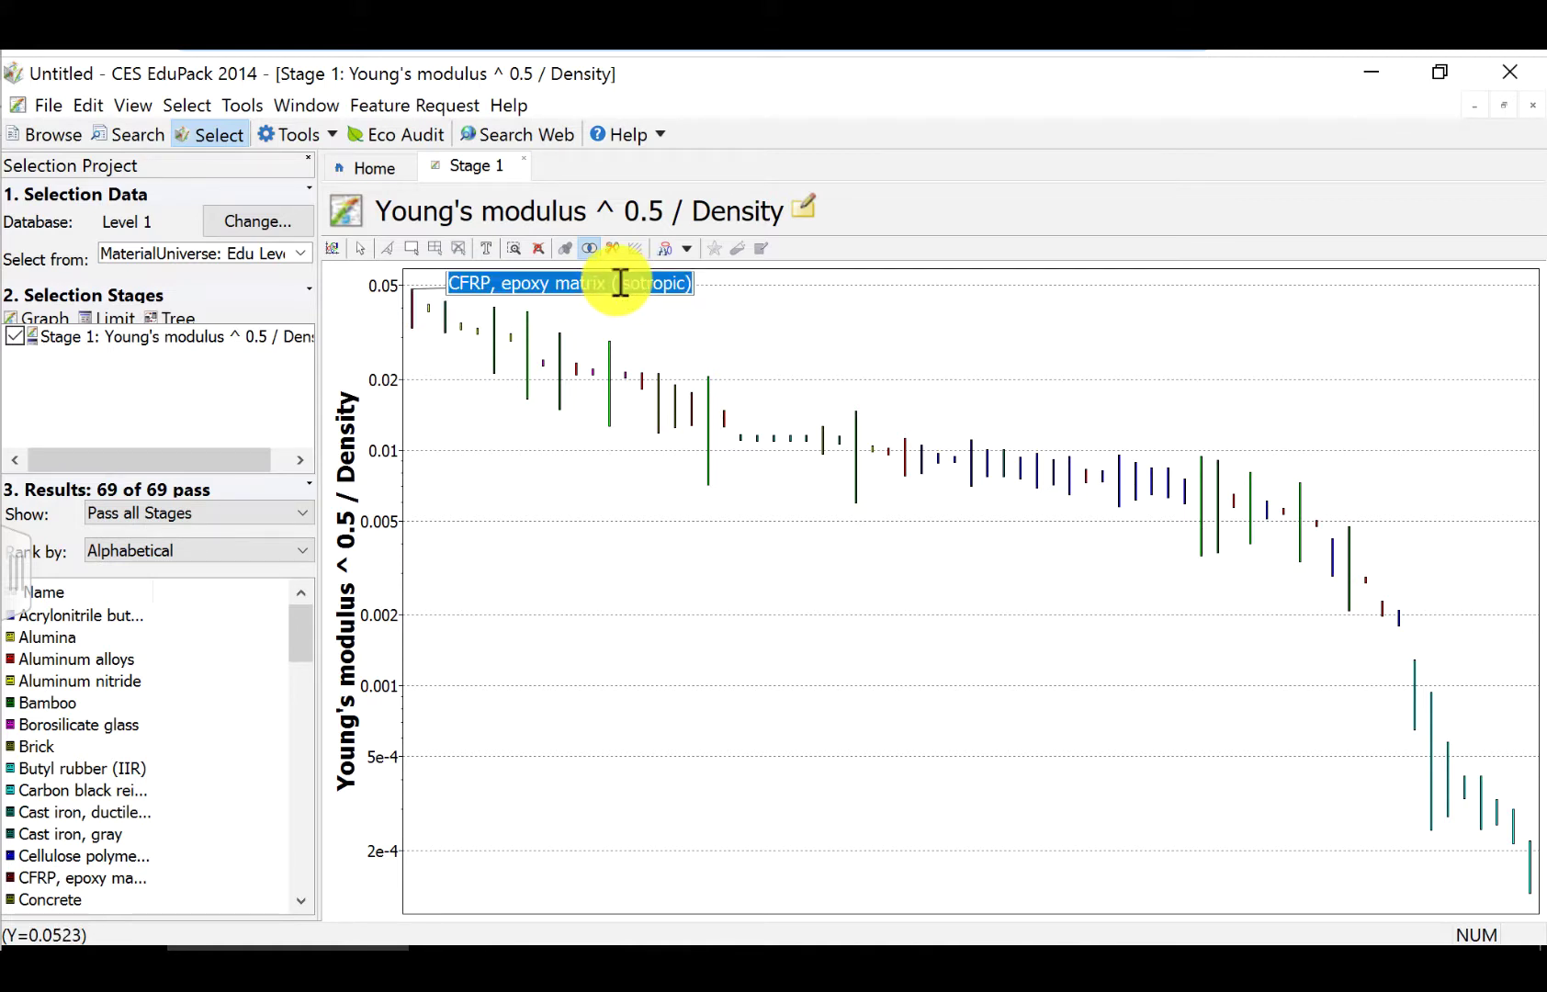
pyautogui.click(1441, 809)
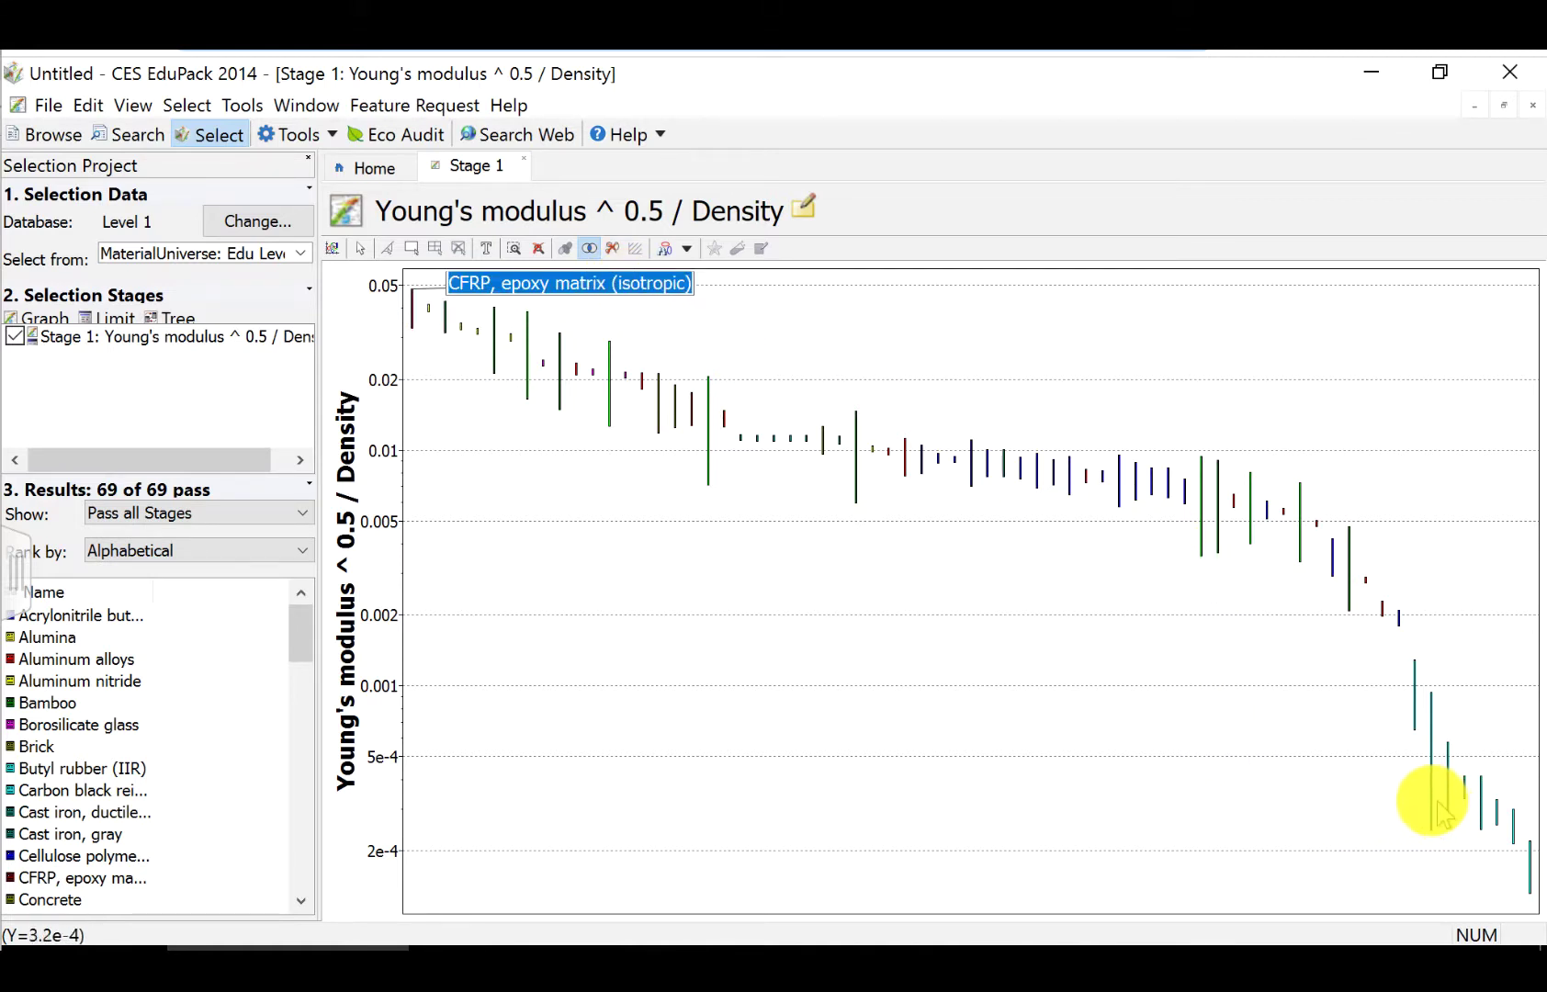
pyautogui.click(1433, 809)
pyautogui.moveTo(1431, 807); pyautogui.dragTo(1286, 815)
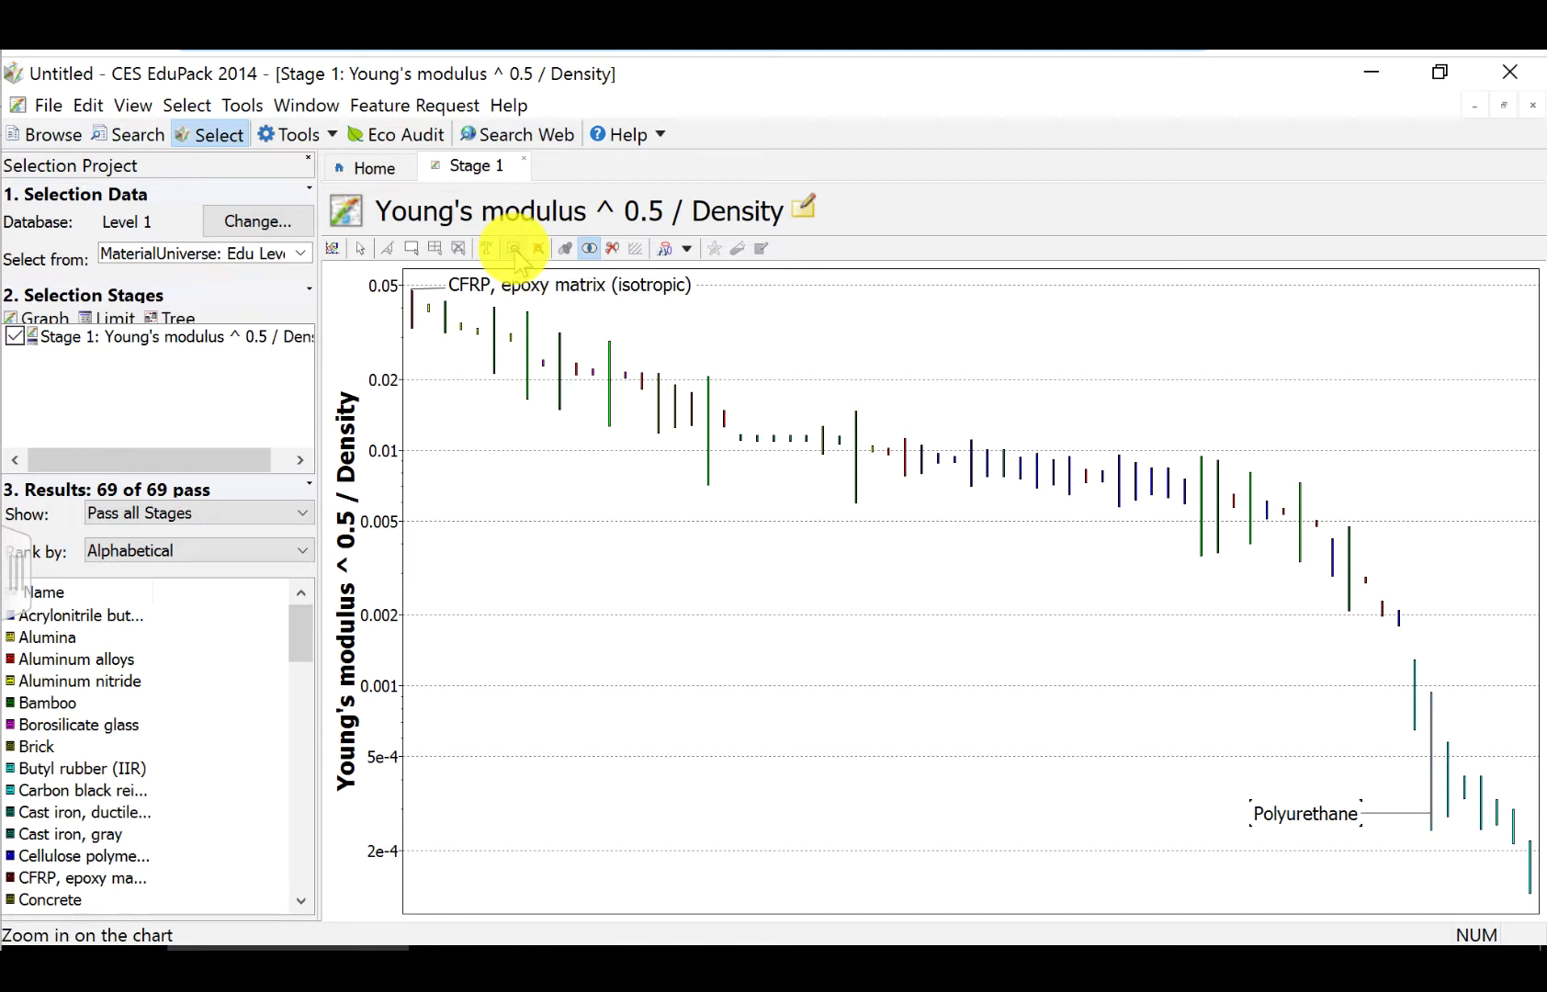
# Zoom onto the highest-ranking bars and move the CFRP label to the top-left
pyautogui.click(515, 252)
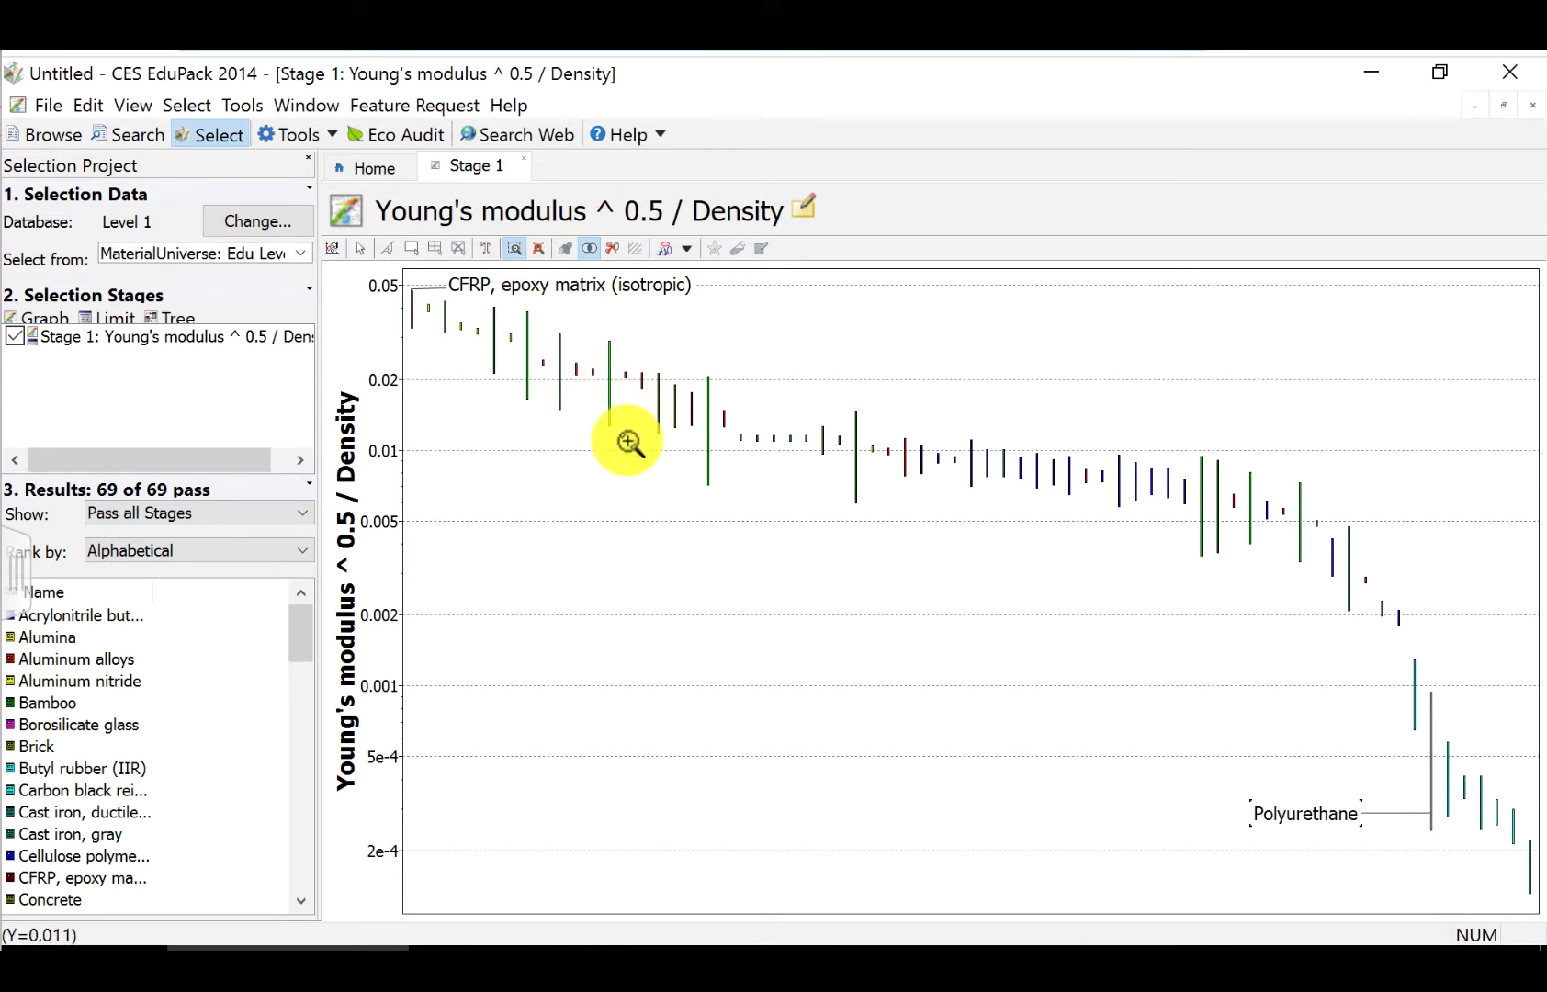
pyautogui.moveTo(629, 442)
pyautogui.mouseDown()
pyautogui.moveTo(436, 275)
pyautogui.moveTo(402, 273)
pyautogui.mouseUp()
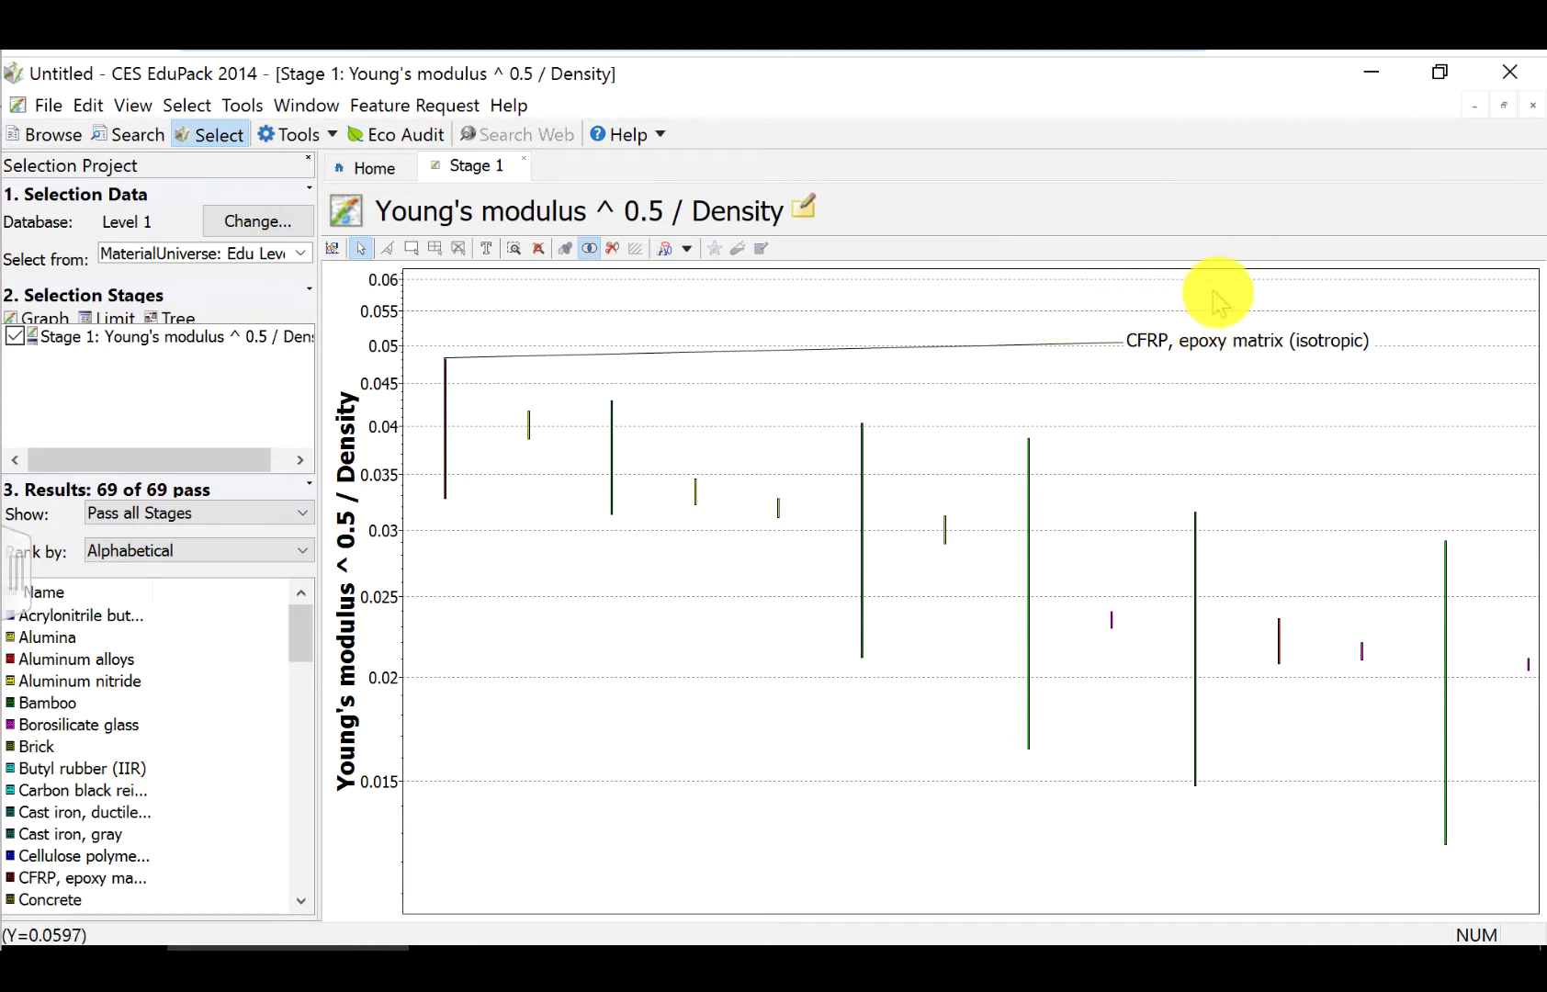
pyautogui.click(1242, 351)
pyautogui.moveTo(1242, 351); pyautogui.dragTo(532, 298)
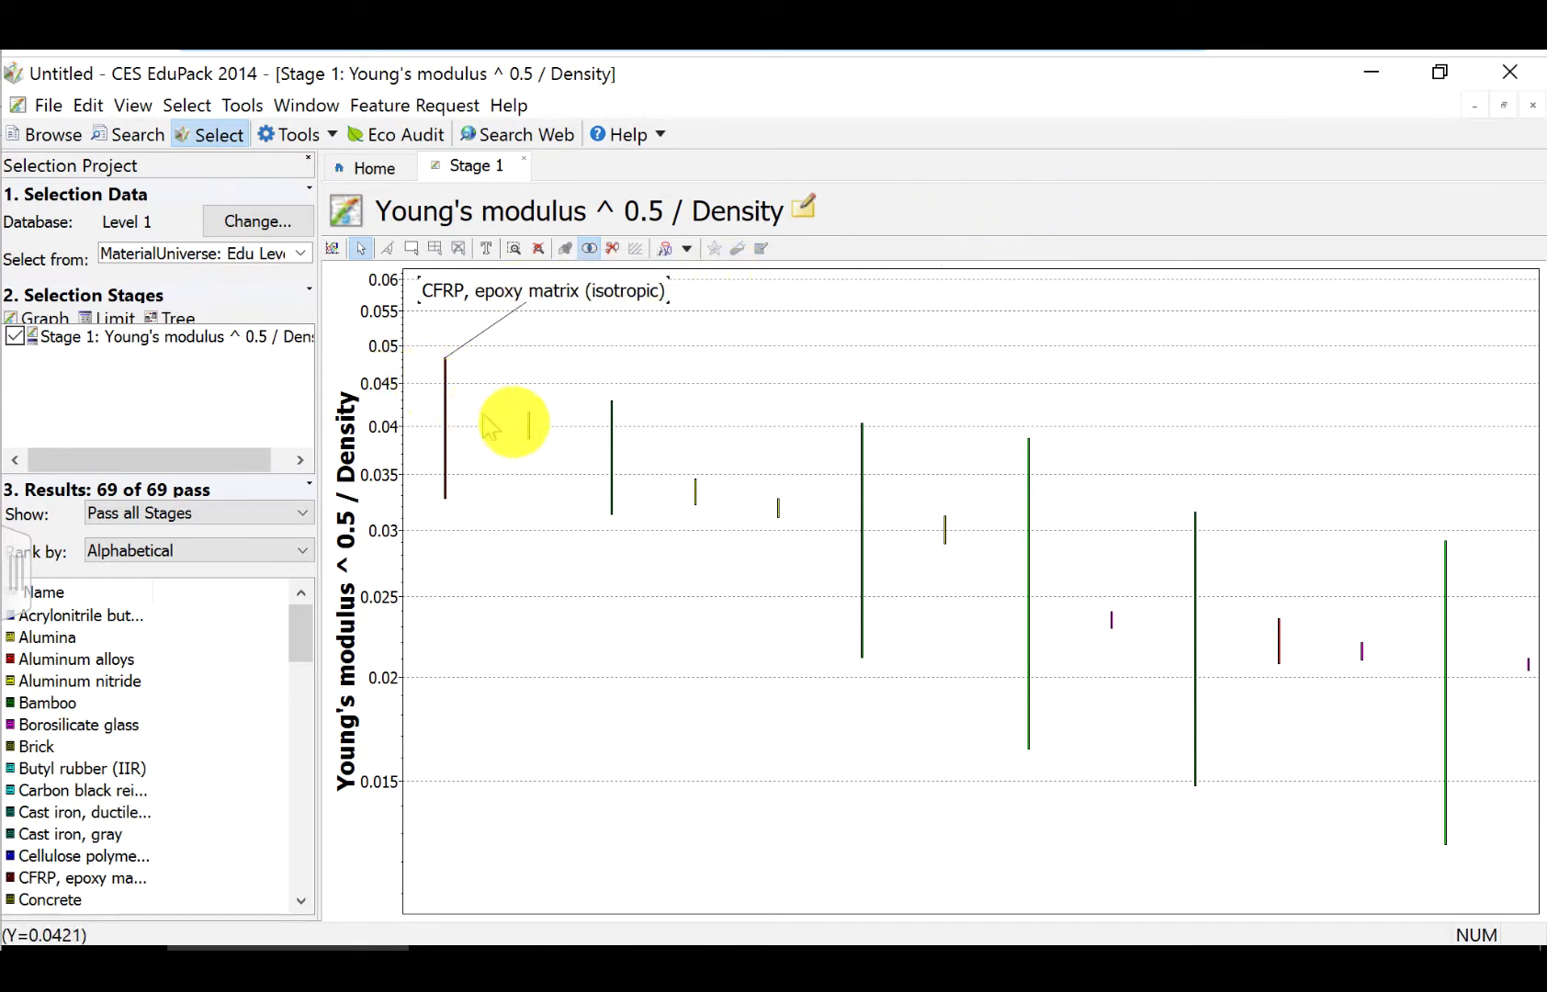
# Label the Silicon carbide, Bamboo, Aluminum nitride, Silicon and Wood bars clear of the bars
pyautogui.moveTo(540, 422); pyautogui.dragTo(609, 372)
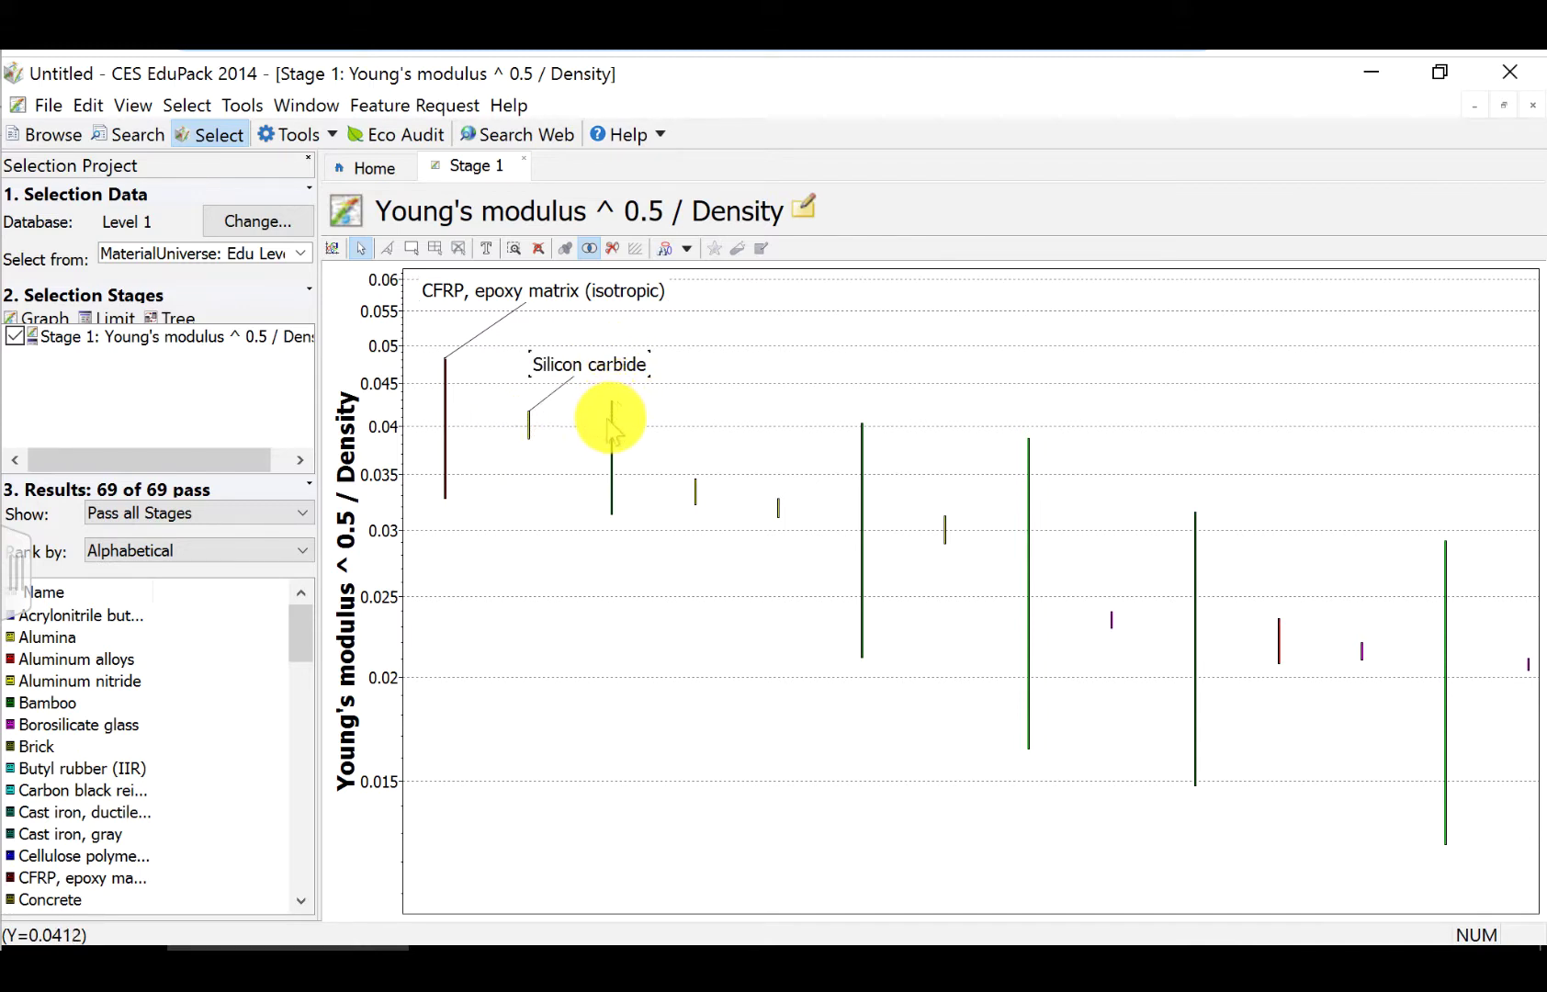
pyautogui.moveTo(613, 423); pyautogui.dragTo(573, 568)
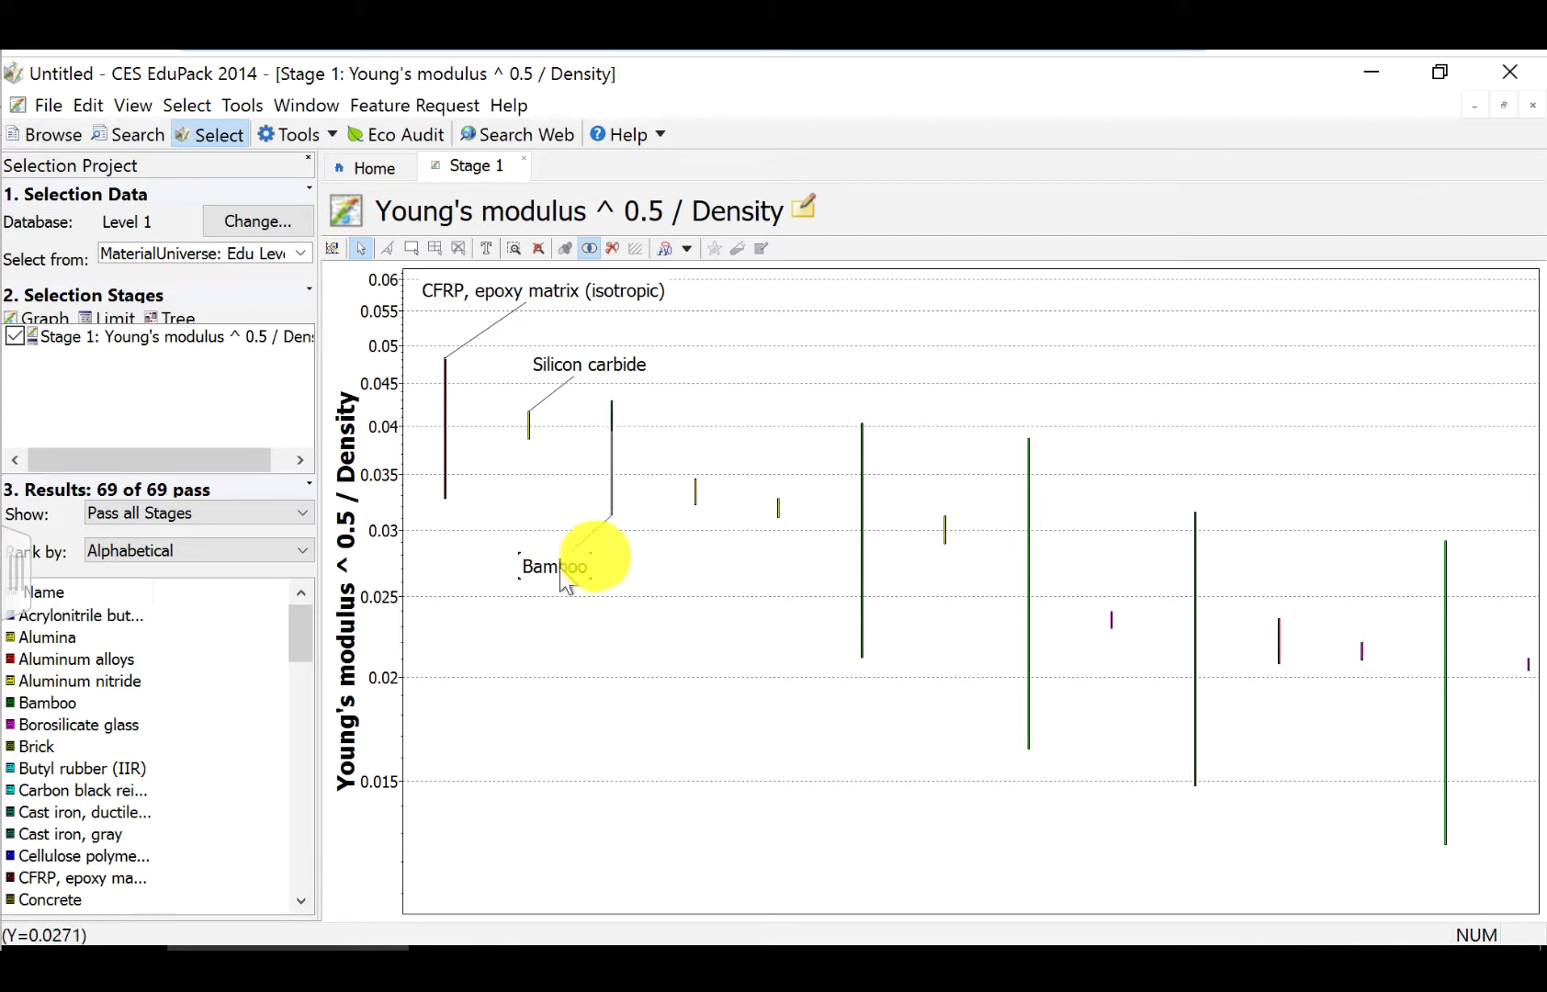
pyautogui.click(696, 493)
pyautogui.moveTo(698, 496)
pyautogui.mouseDown()
pyautogui.moveTo(721, 542)
pyautogui.moveTo(750, 363)
pyautogui.mouseUp()
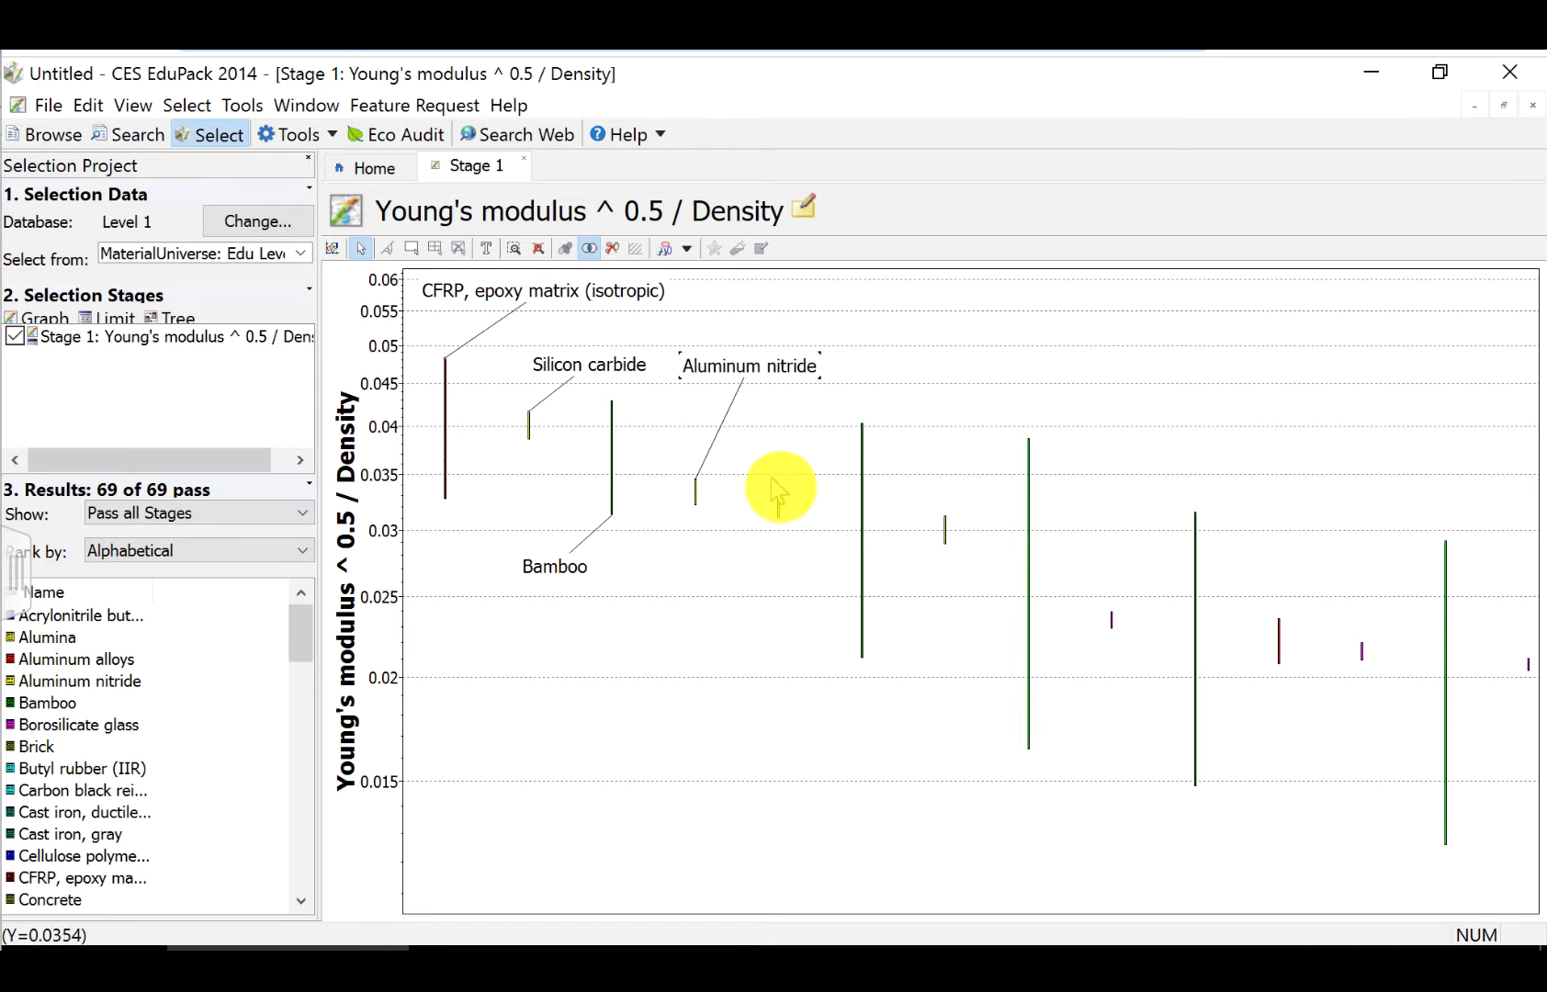
pyautogui.moveTo(786, 521)
pyautogui.mouseDown()
pyautogui.moveTo(796, 453)
pyautogui.moveTo(809, 735)
pyautogui.mouseUp()
pyautogui.click(862, 470)
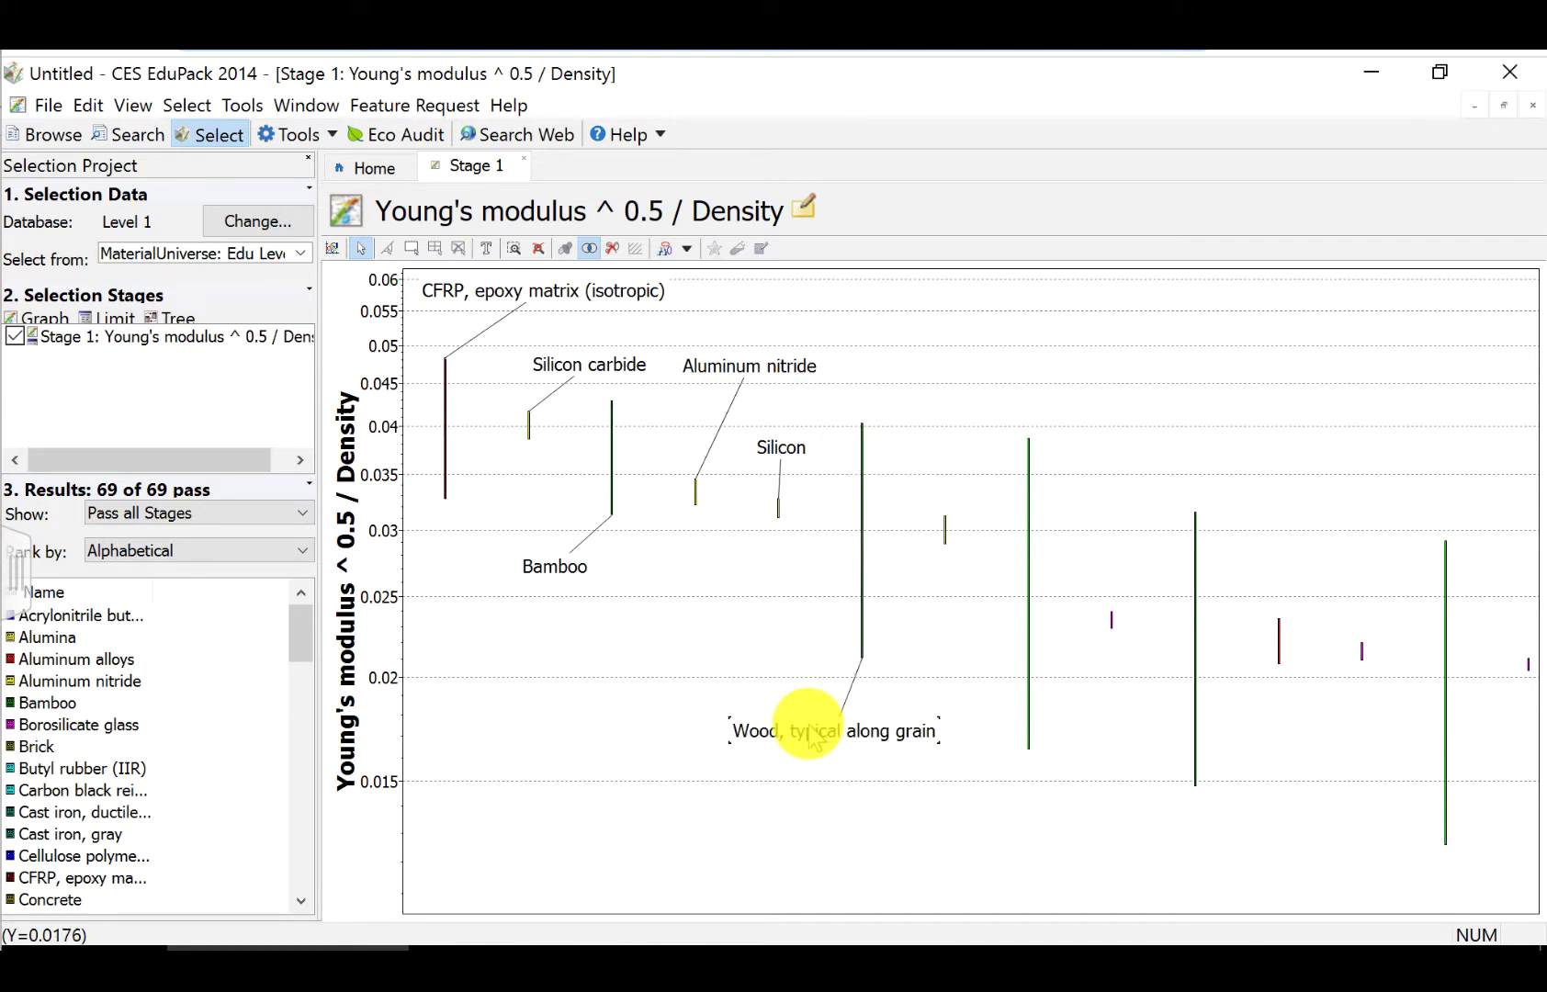